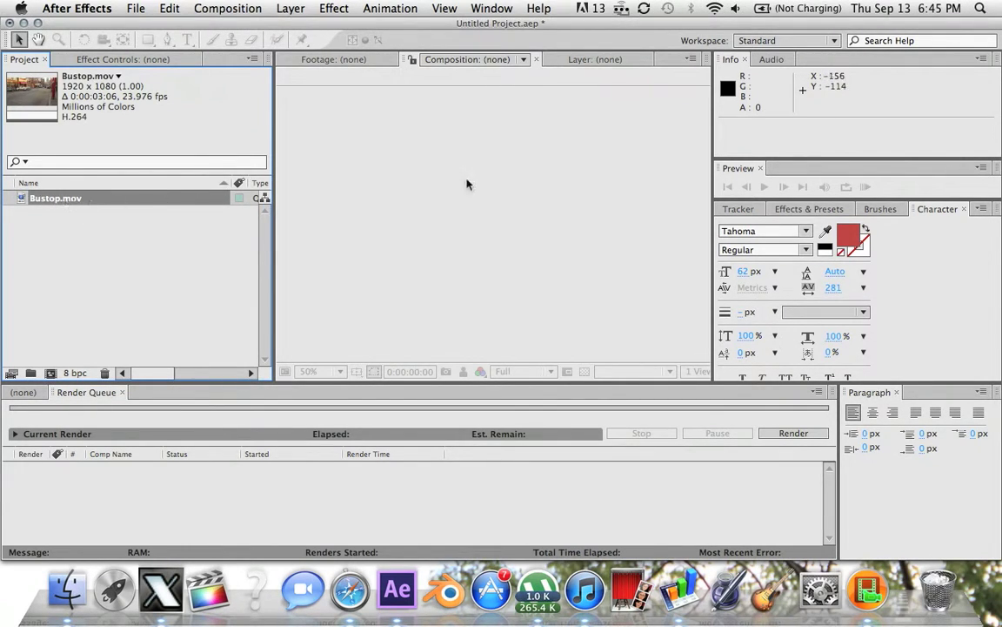
Open the Bustop.mov footage in the footage viewer and play it
left_click(369, 61)
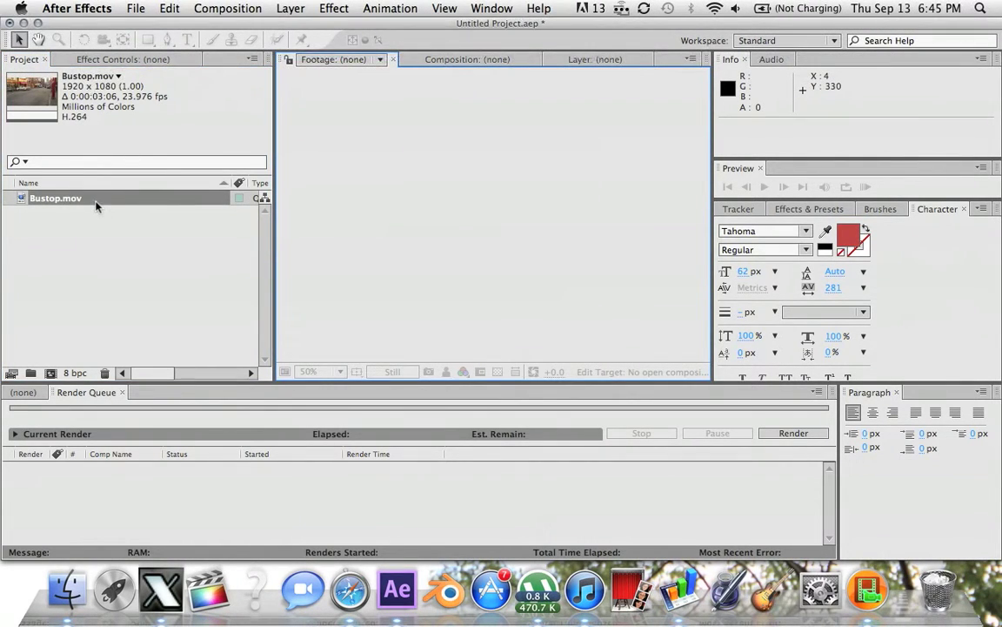
double_click(95, 198)
key("space")
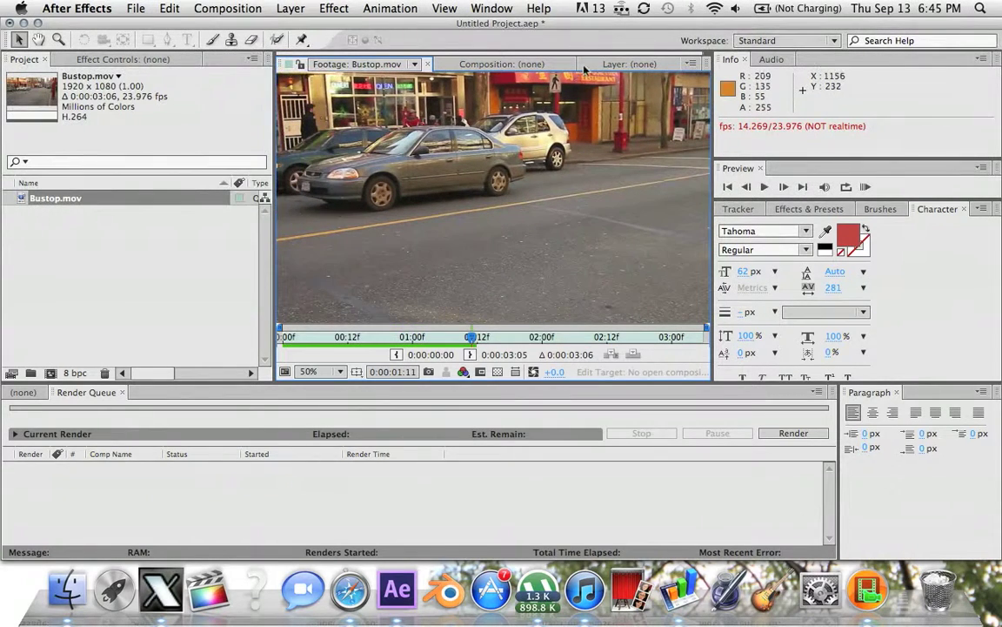
Show the empty timeline in place of the render queue and select Bustop.mov in the project
left_click(612, 62)
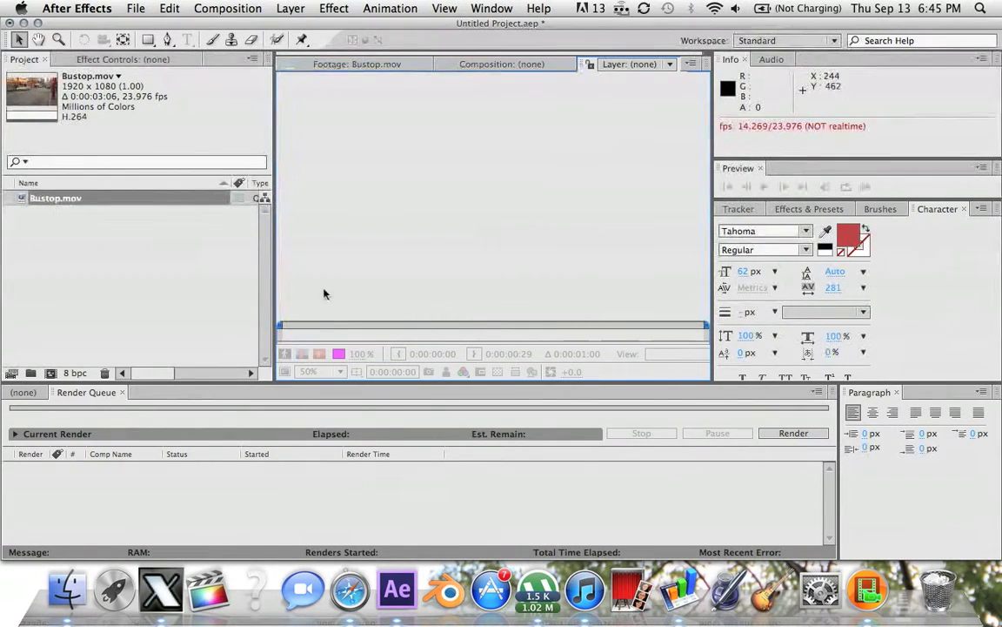
left_click(26, 396)
left_click(86, 392)
left_click(35, 393)
left_click(48, 204)
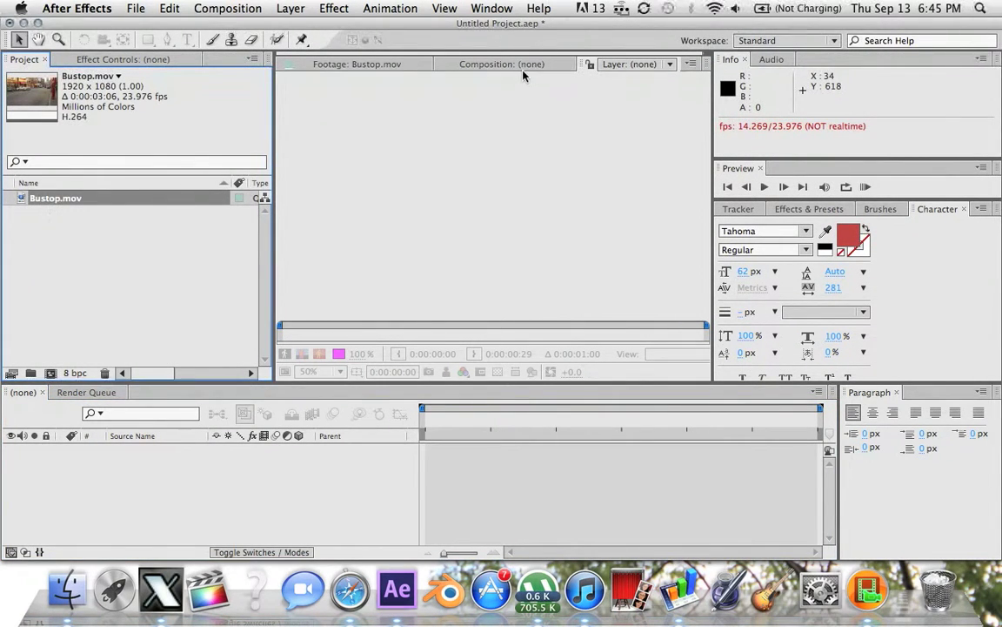
Play the Bustop.mov footage again to review the moving car
left_click(393, 69)
key("space")
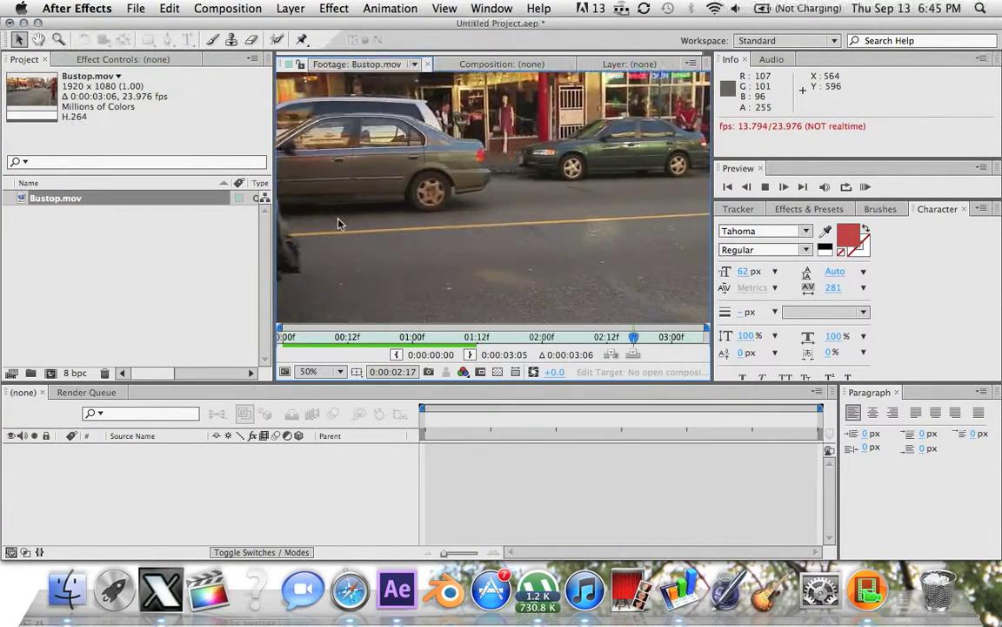
key("space")
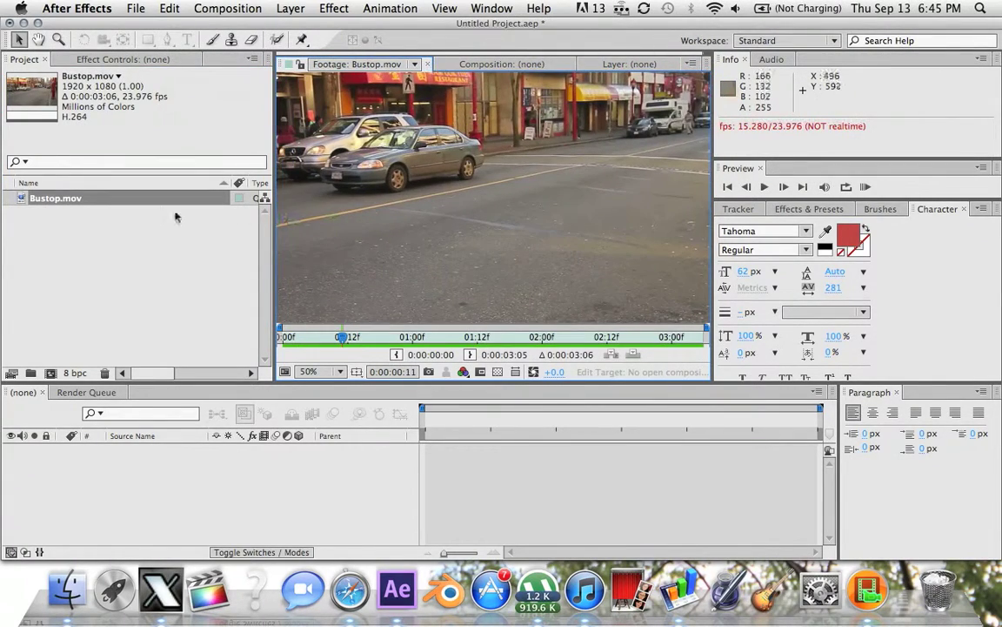
Create a new composition from the Bustop.mov footage, matching its settings, and view the whole frame
left_click_drag(56, 199, 52, 373)
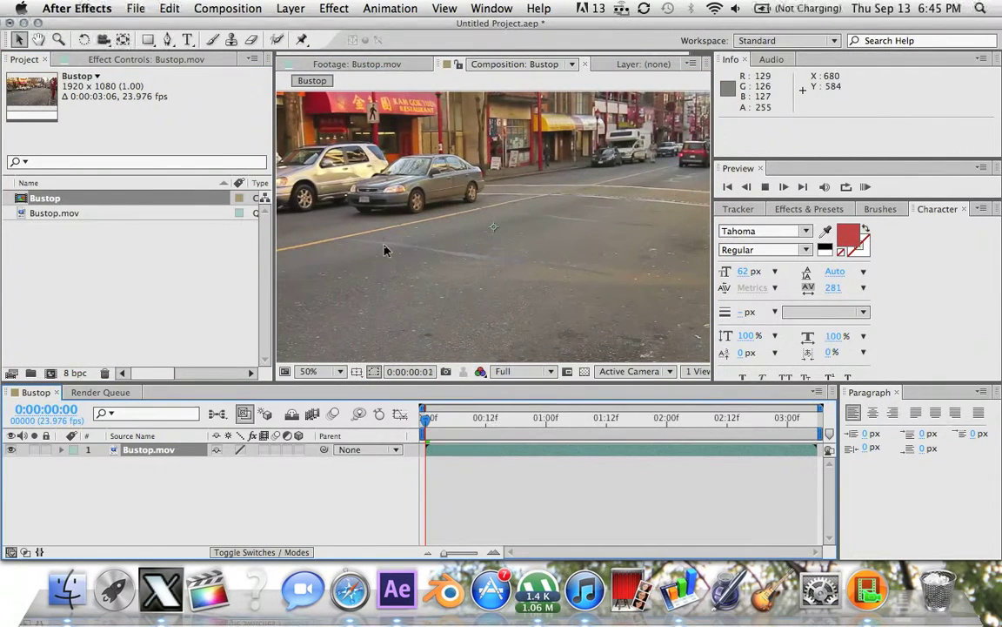
key("space")
key("comma")
key("comma")
key("comma")
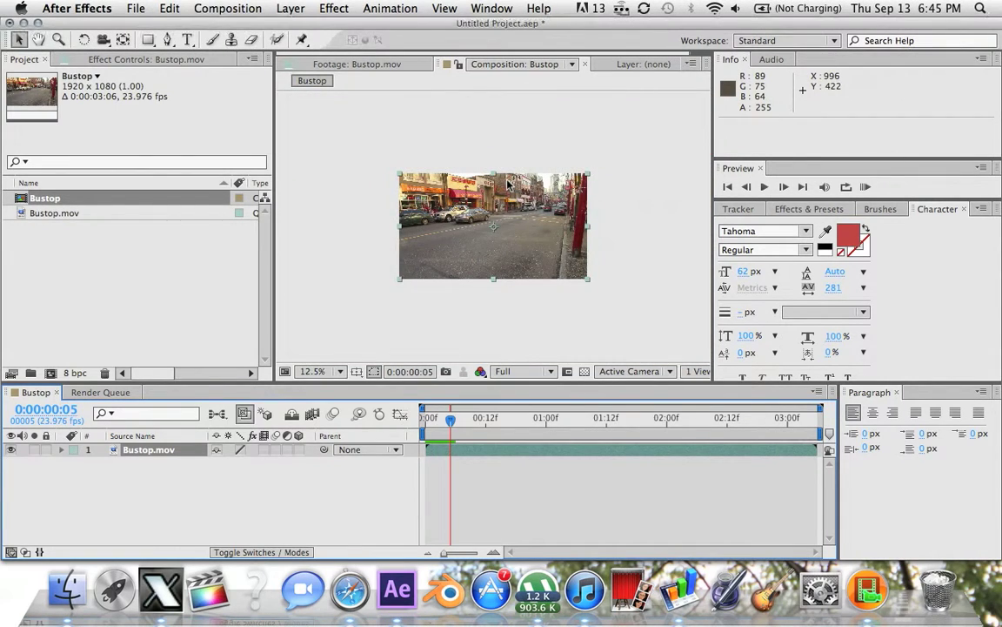
key("period")
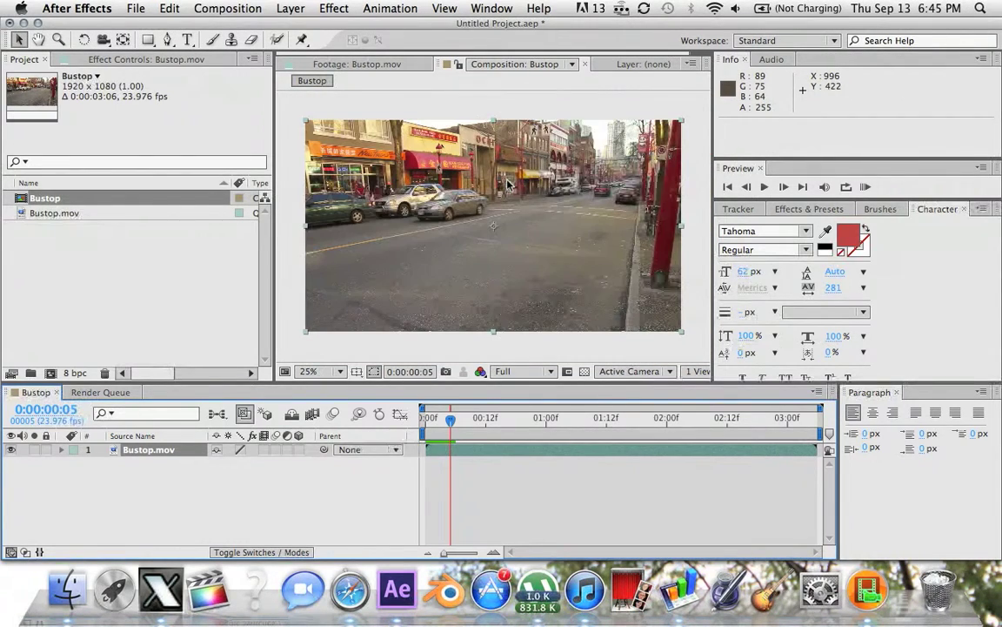
left_click(337, 371)
left_click(180, 338)
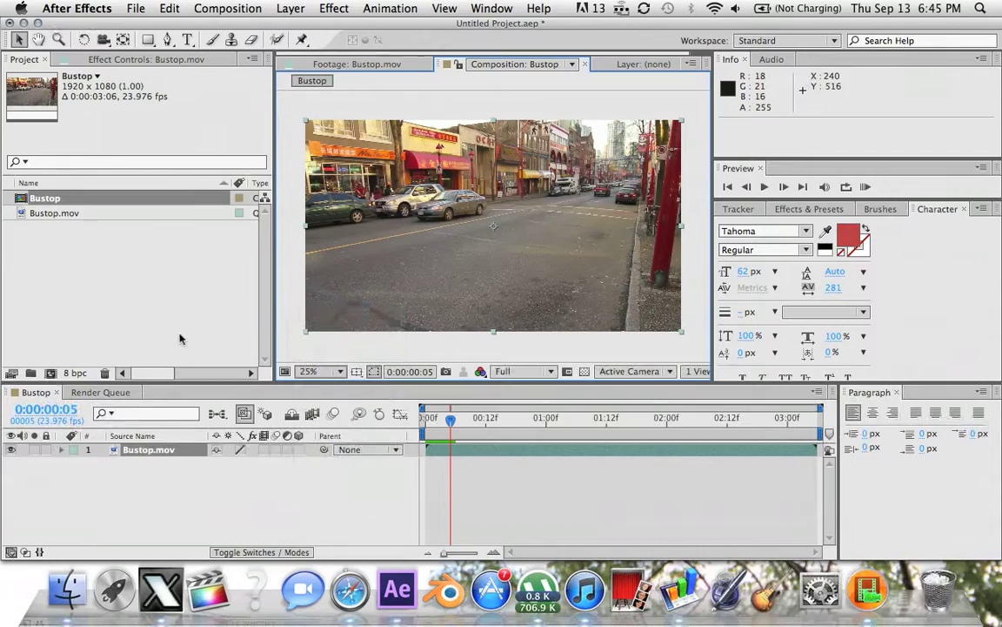
key("alt+slash")
Preview the Bustop composition and return the current time to 0:00:00:00
key("space")
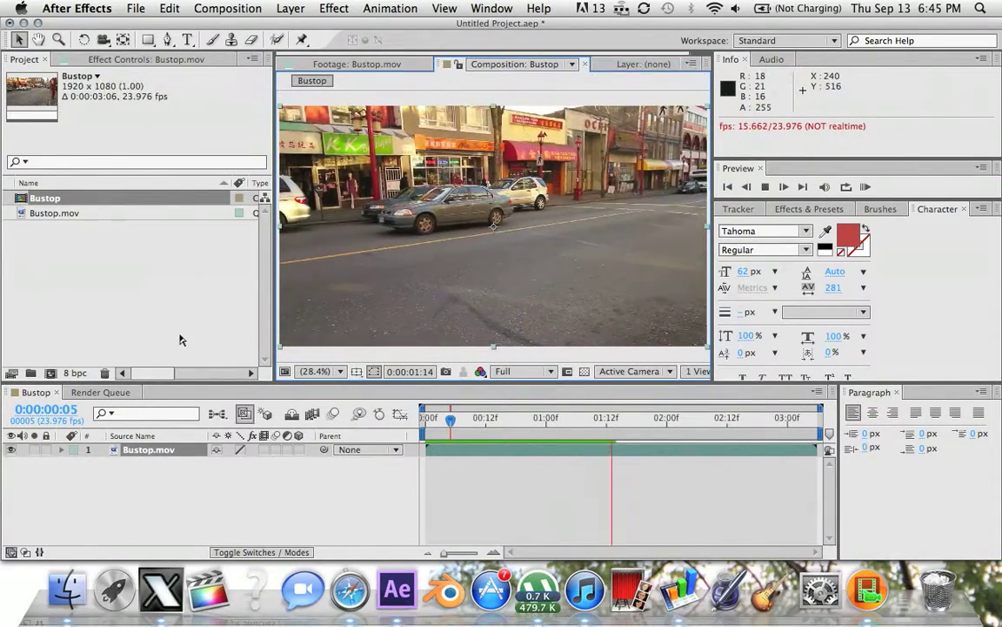
left_click(429, 418)
left_click_drag(434, 420, 423, 440)
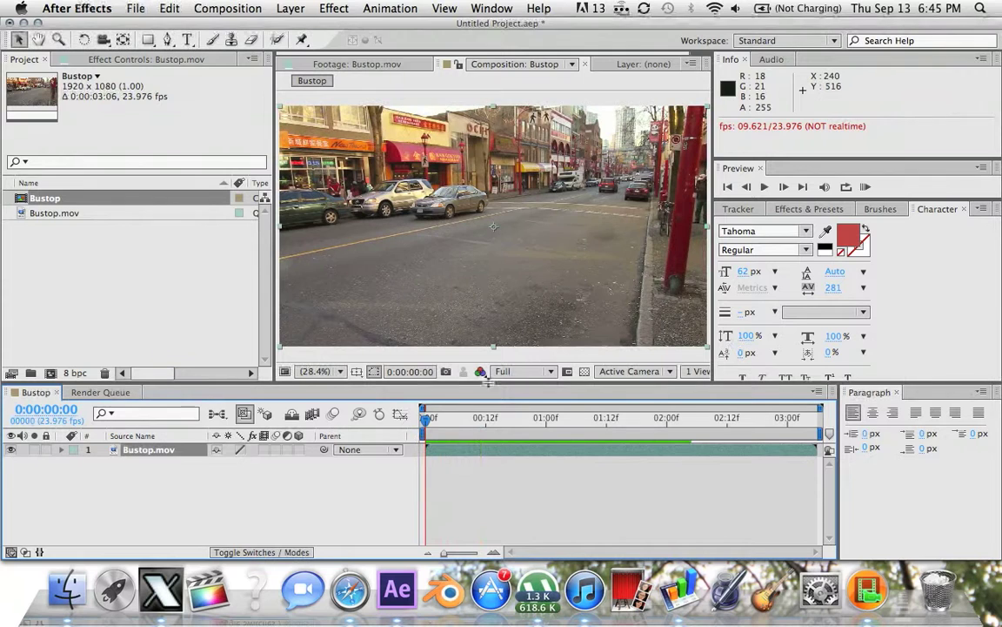
Start a Track Motion tracker on the Bustop.mov layer with both position and rotation tracked
left_click(815, 211)
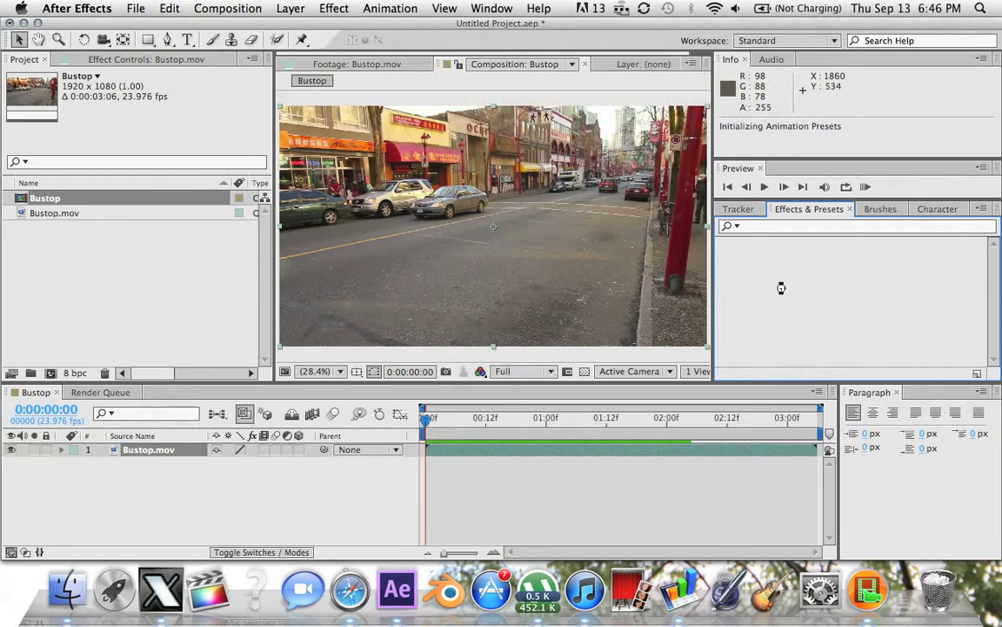
left_click(740, 210)
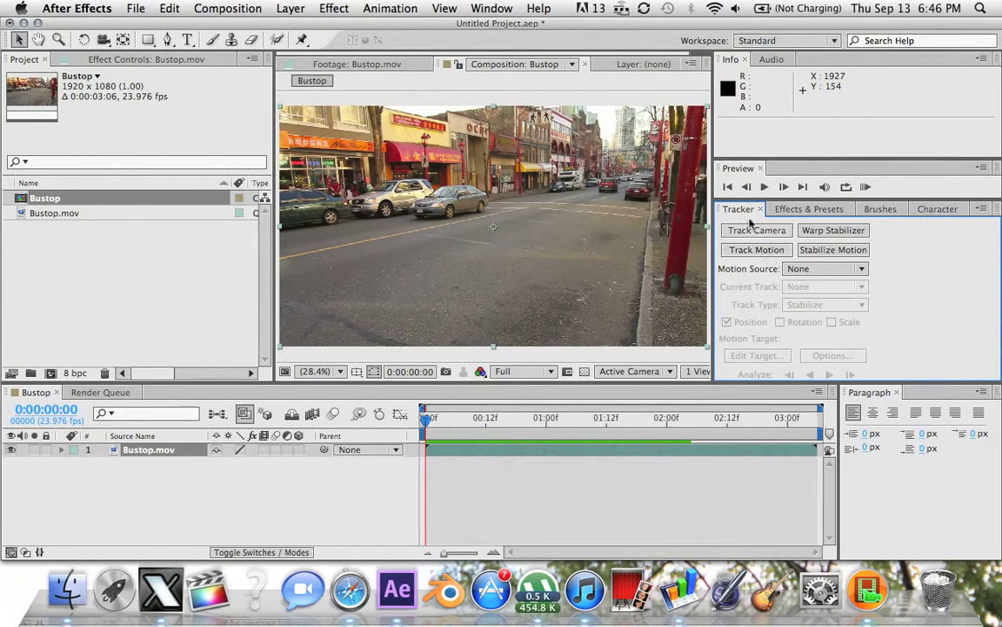
left_click(492, 7)
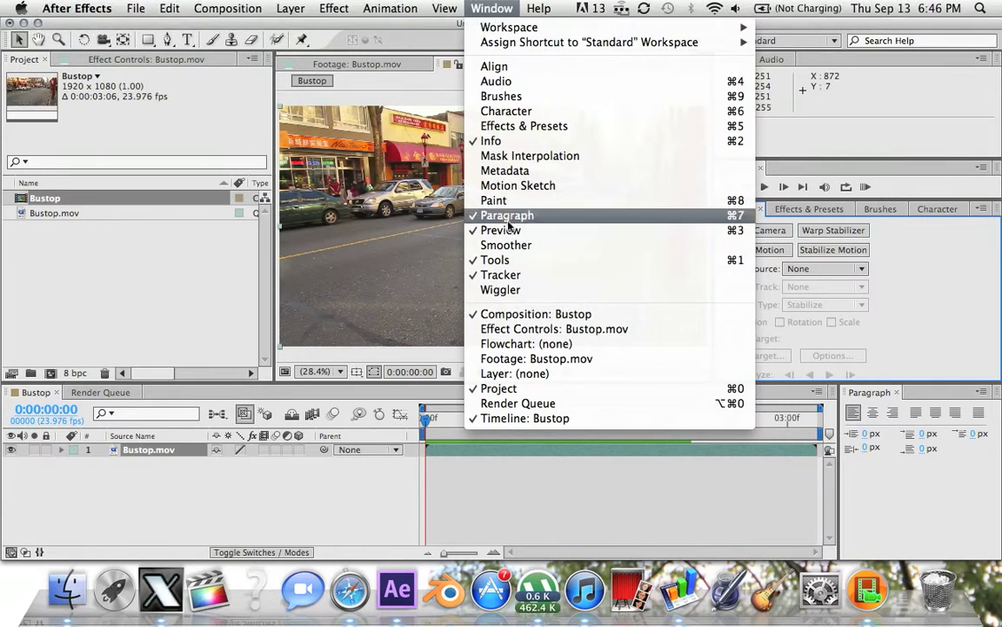
left_click(432, 247)
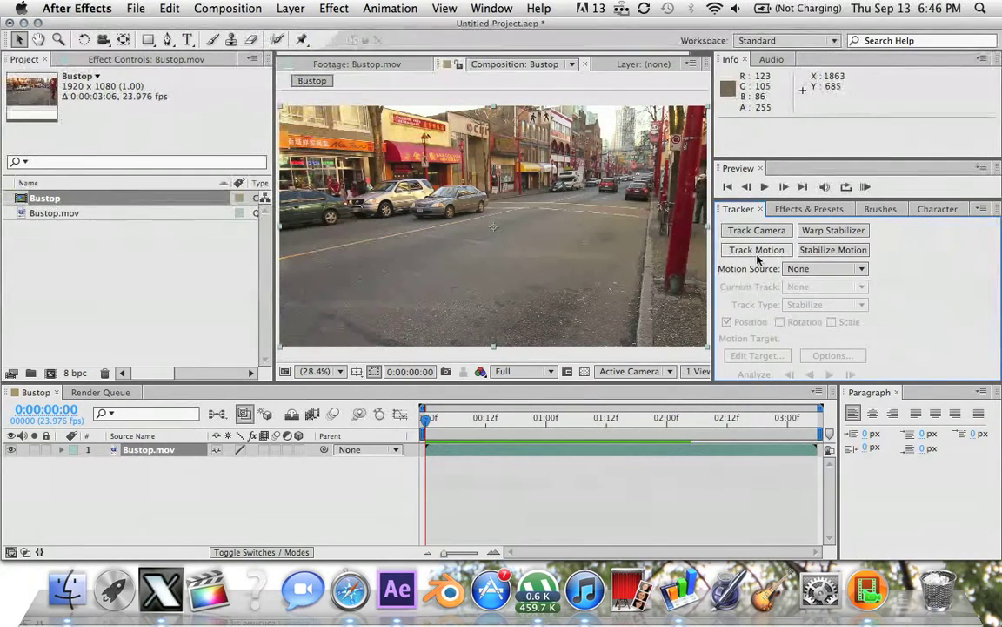
left_click(757, 255)
left_click(792, 324)
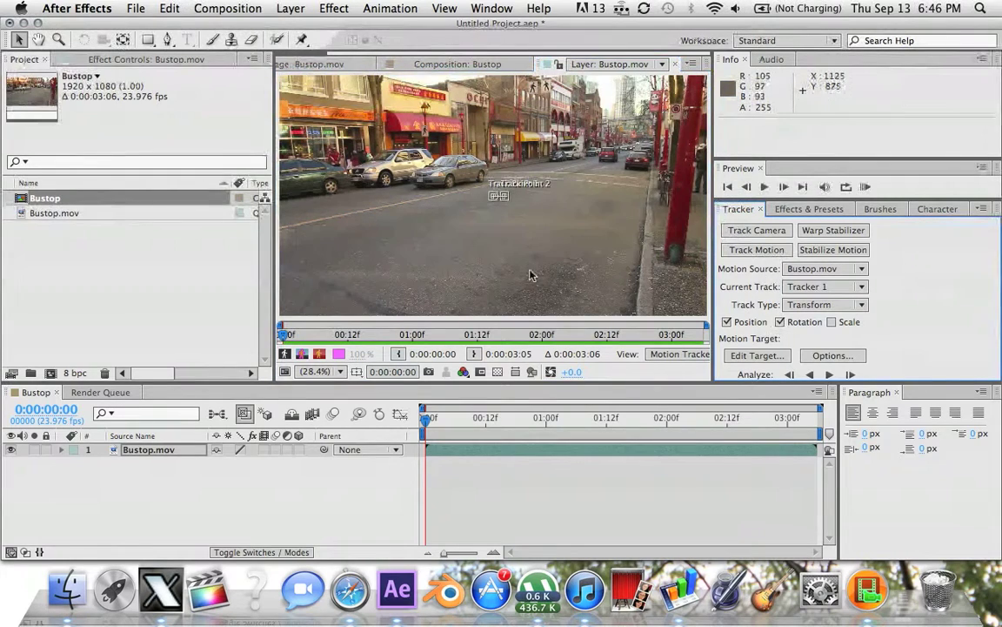
key("slash")
left_click_drag(489, 203, 445, 177)
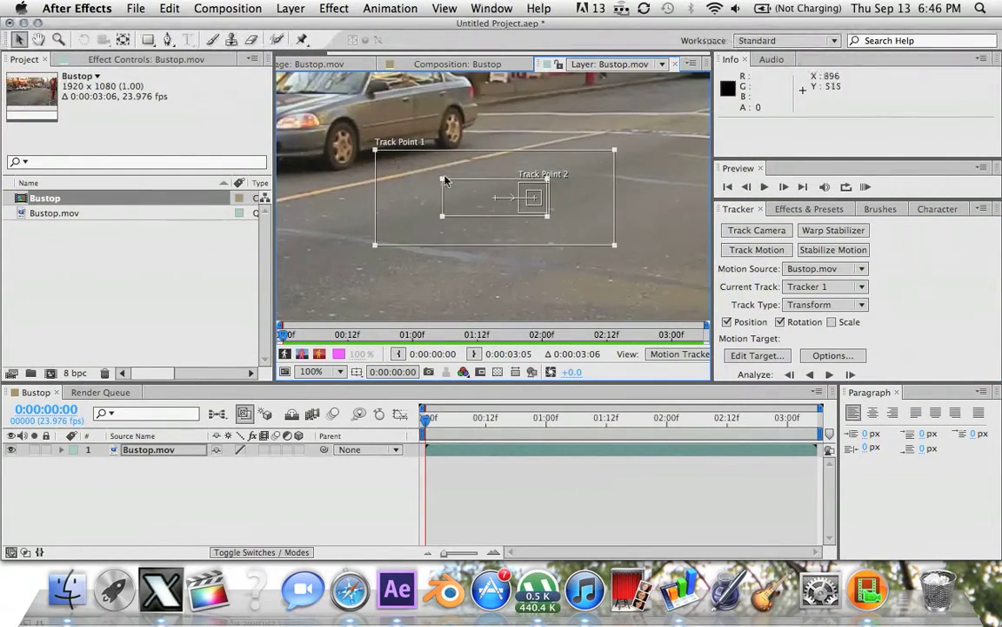
key("super+z")
Place Track Point 1 on the grey car's front door handle and Track Point 2 on its rear door handle
scroll(495, 199, "up", 2)
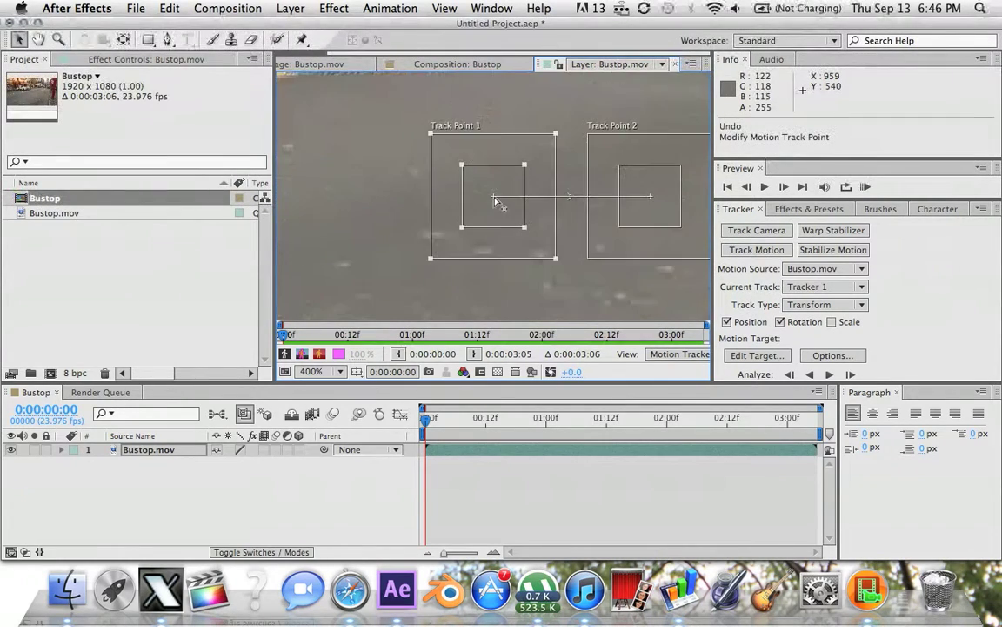
left_click_drag(487, 212, 593, 187)
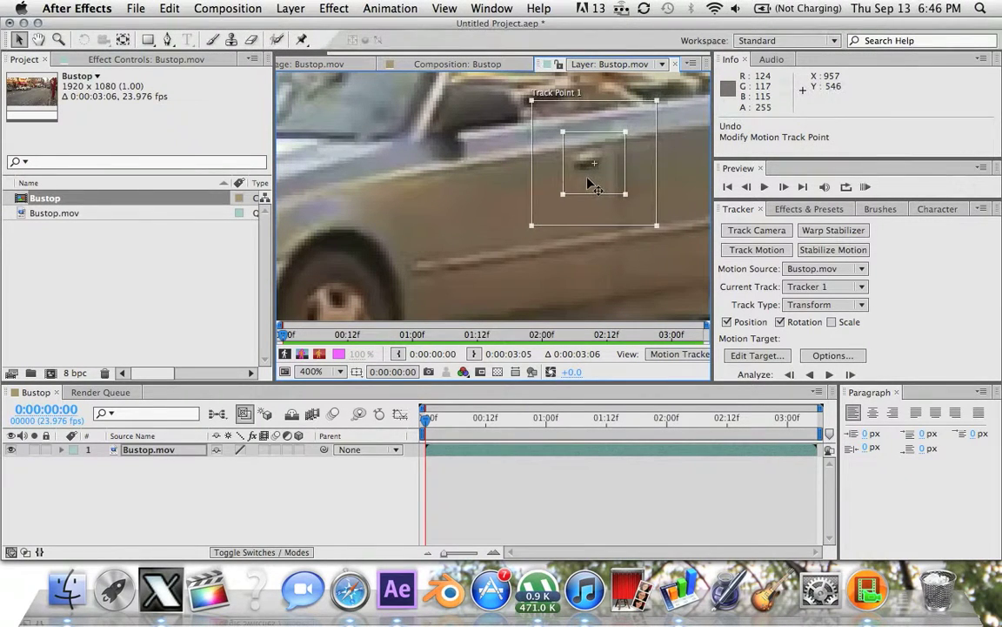
key("space")
left_click_drag(544, 276, 2, 3)
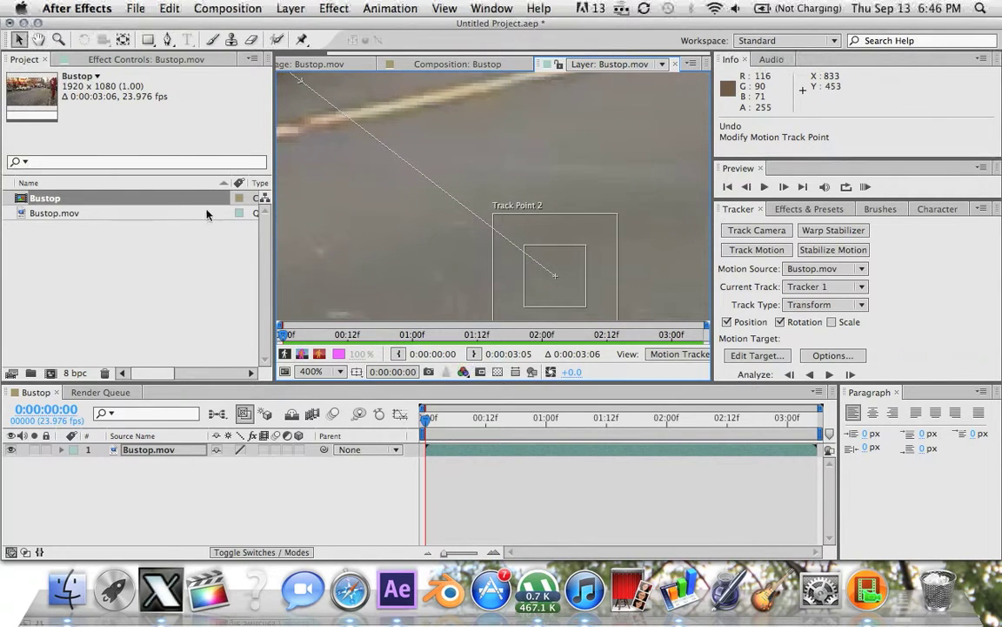
left_click_drag(577, 283, 458, 232)
scroll(587, 236, "down", 2)
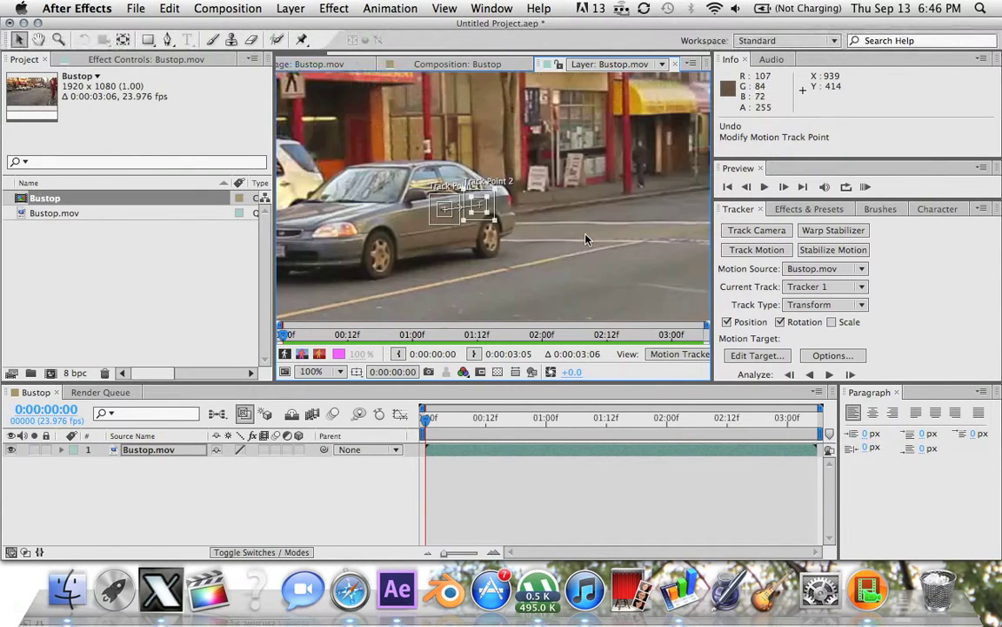
Analyze both track points forward one frame at a time from the first frame to just past 0:00:02:10
left_click(851, 375)
left_click(851, 375)
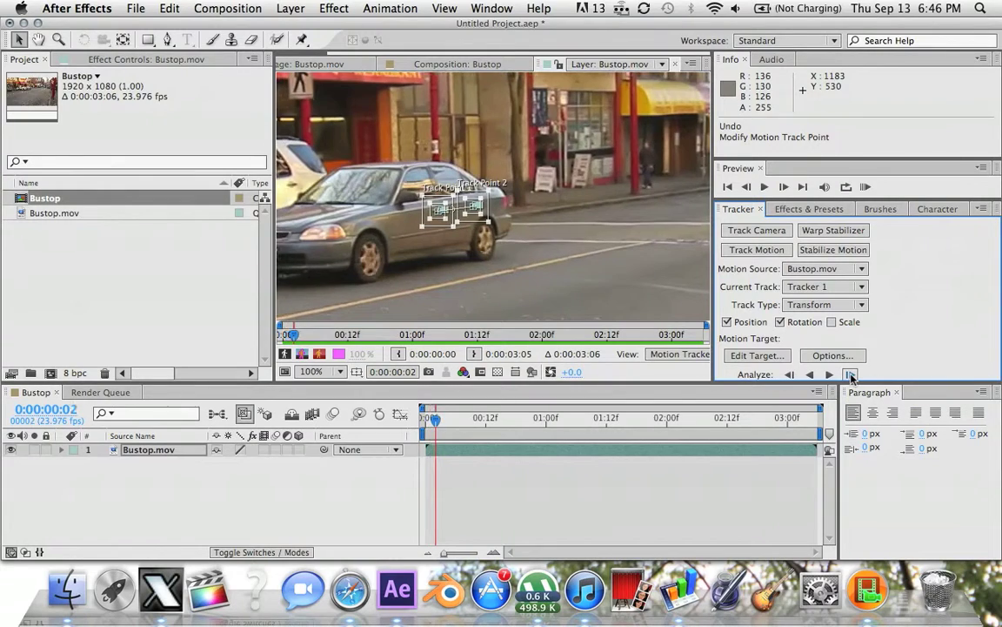
left_click(851, 375)
left_click(851, 375)
left_click(851, 375)
left_click(851, 375)
left_click(851, 375)
left_click(851, 375)
left_click(851, 375)
left_click(851, 375)
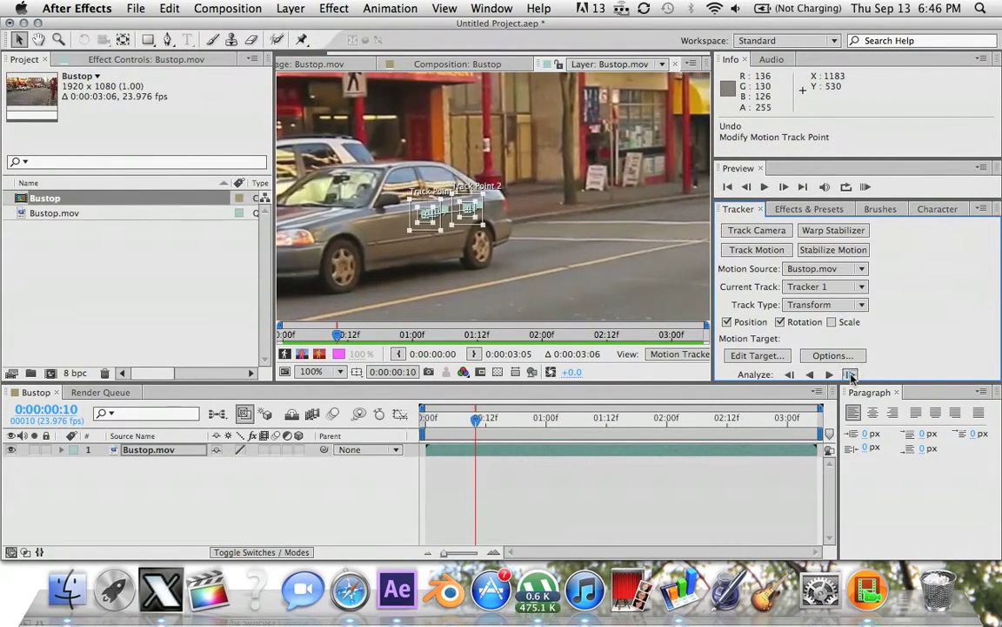
left_click(852, 375)
left_click(851, 375)
left_click(851, 375)
left_click(851, 375)
left_click(851, 375)
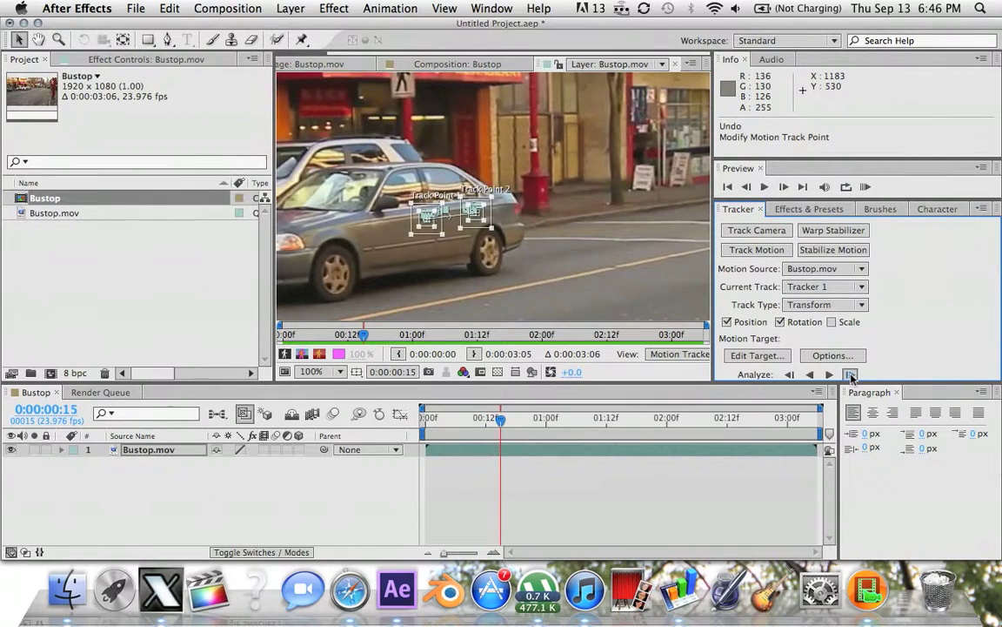
left_click(851, 375)
left_click(851, 375)
left_click(851, 375)
left_click(851, 375)
left_click(851, 375)
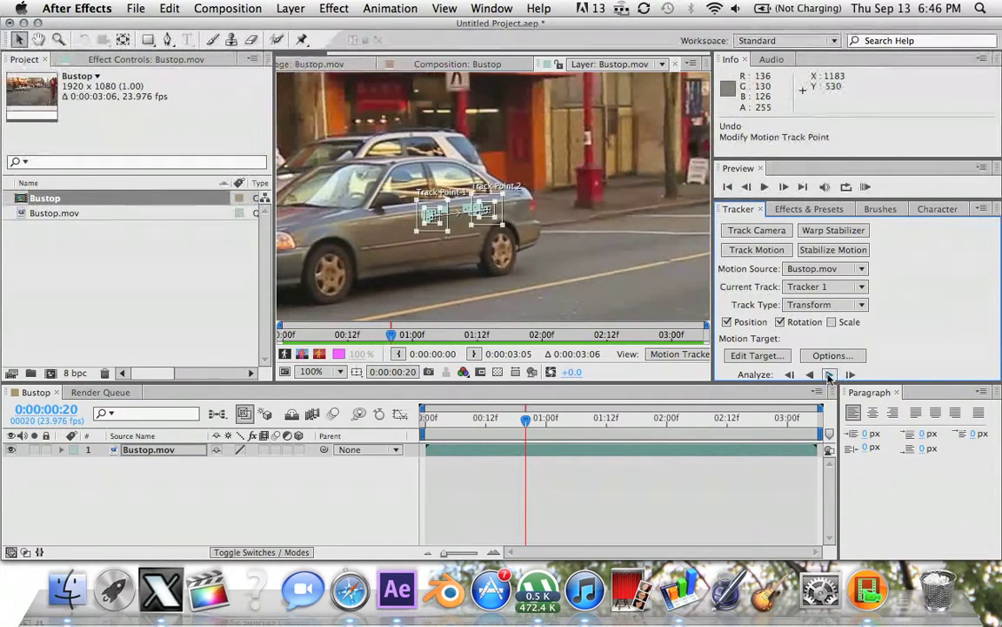
left_click(851, 375)
left_click(851, 375)
left_click(851, 375)
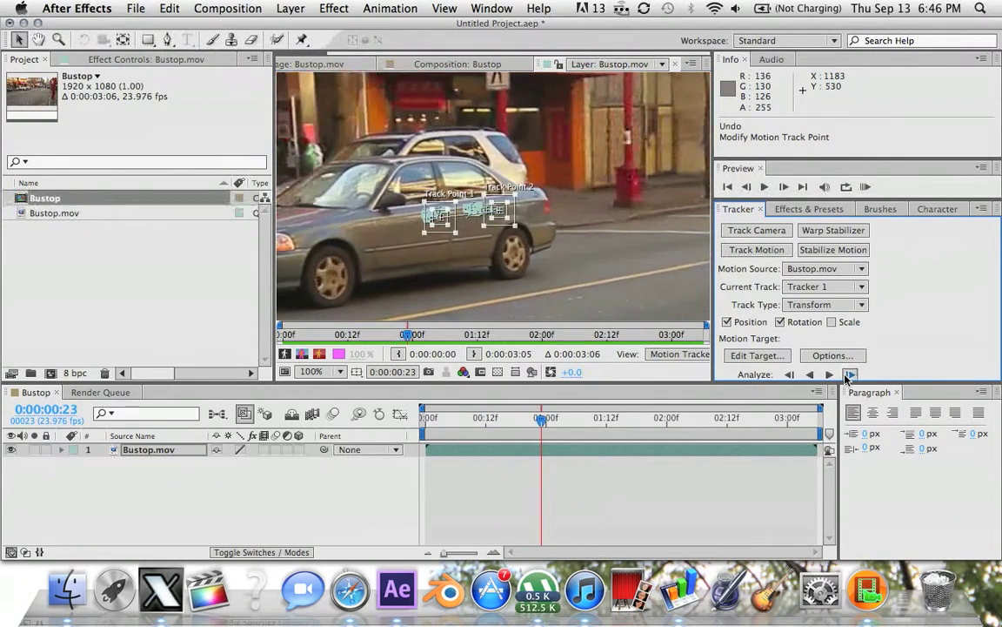
left_click(851, 375)
left_click(851, 375)
left_click(851, 375)
left_click(851, 375)
left_click(851, 375)
left_click(851, 375)
left_click(851, 375)
left_click(851, 375)
left_click(851, 375)
left_click(851, 375)
left_click(851, 375)
left_click(851, 375)
left_click(851, 375)
left_click(851, 376)
left_click(851, 375)
left_click(851, 375)
left_click(851, 375)
left_click(851, 375)
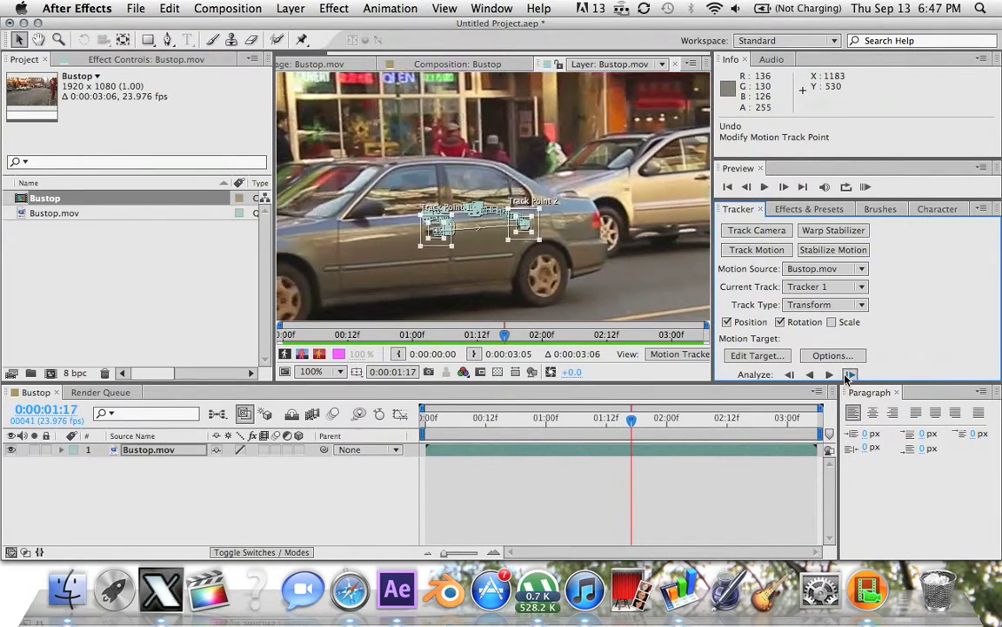
left_click(851, 375)
left_click(851, 375)
left_click(851, 375)
left_click(851, 375)
left_click(851, 375)
left_click(851, 375)
left_click(851, 375)
left_click(851, 375)
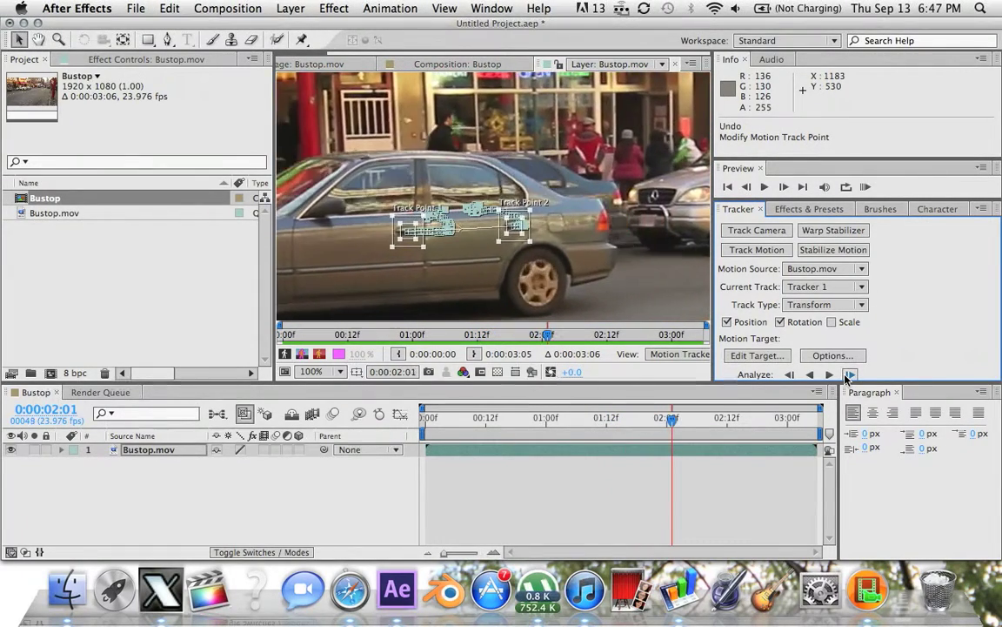
left_click(851, 375)
left_click(851, 376)
left_click(851, 375)
left_click(851, 375)
left_click(851, 375)
left_click(851, 375)
left_click(851, 375)
left_click(851, 375)
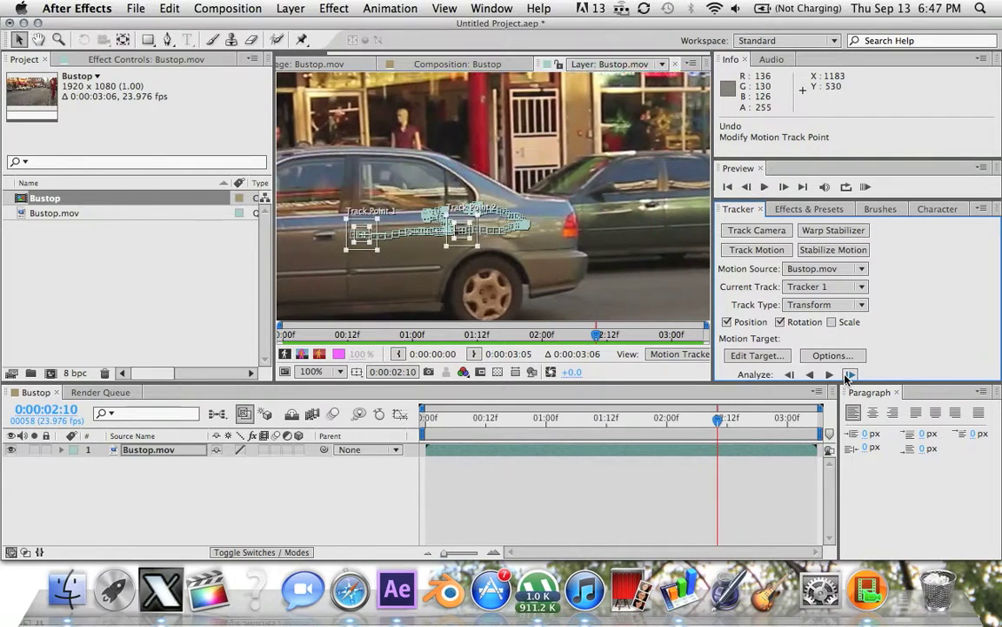
left_click(851, 375)
left_click(851, 375)
Step the analysis back to 0:00:02:08 and move Track Point 1 back onto the front door handle
left_click(790, 374)
left_click(789, 374)
left_click(789, 374)
left_click(790, 375)
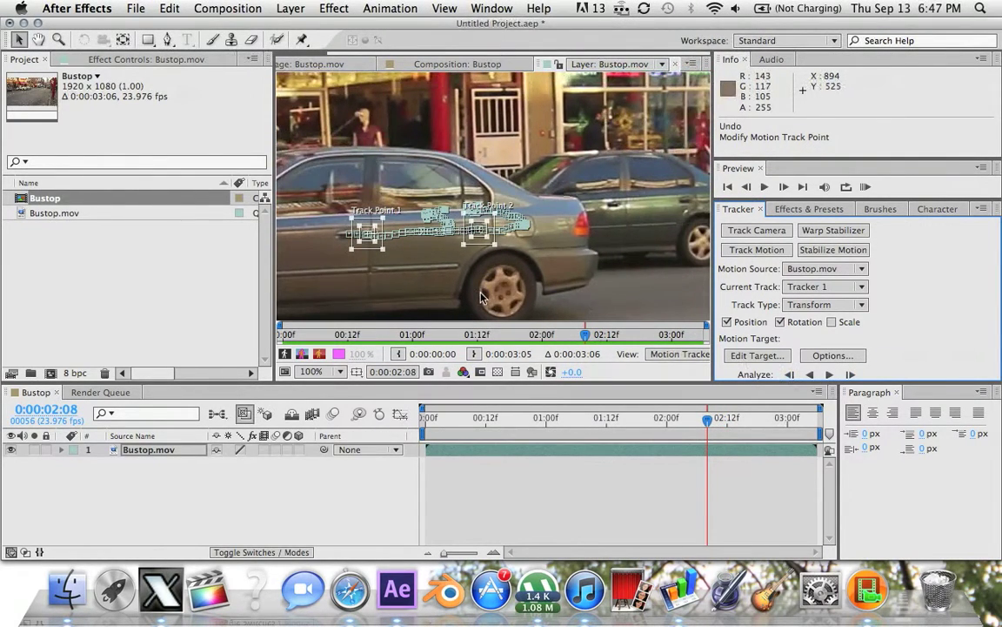
scroll(481, 297, "up", 2)
key("space")
left_click_drag(378, 259, 510, 294)
left_click_drag(441, 259, 410, 265)
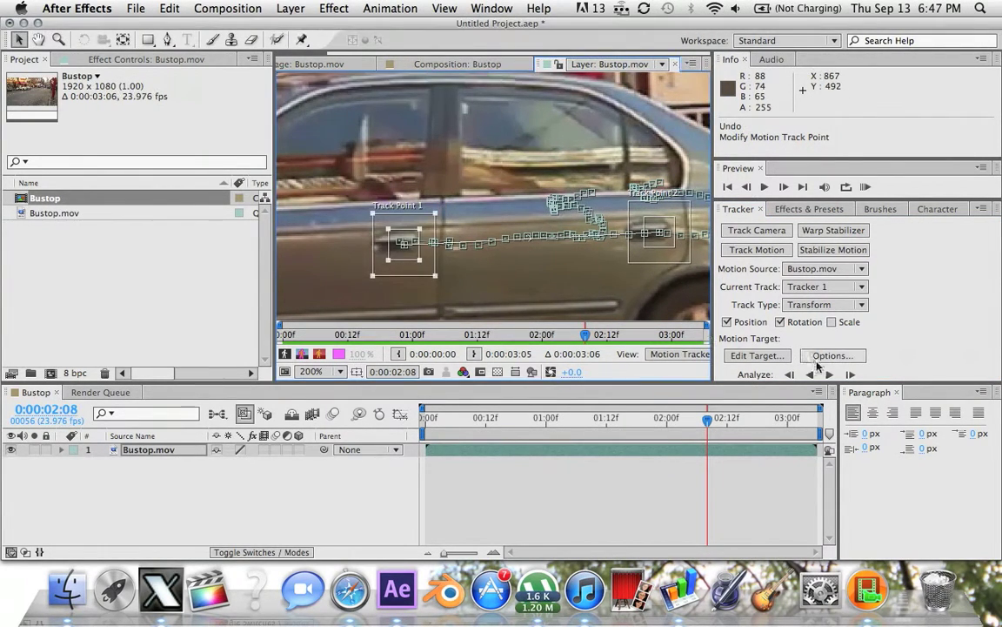
Analyze forward frame by frame to 0:00:02:13, re-centering Track Point 1 on the front door handle where it drifts
left_click(850, 374)
left_click(850, 374)
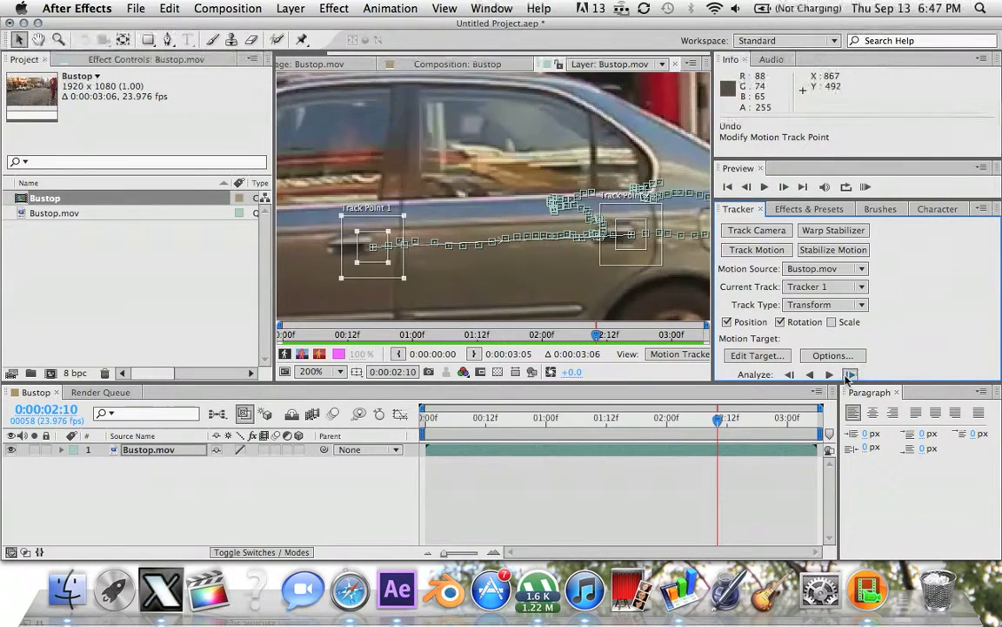
left_click(851, 374)
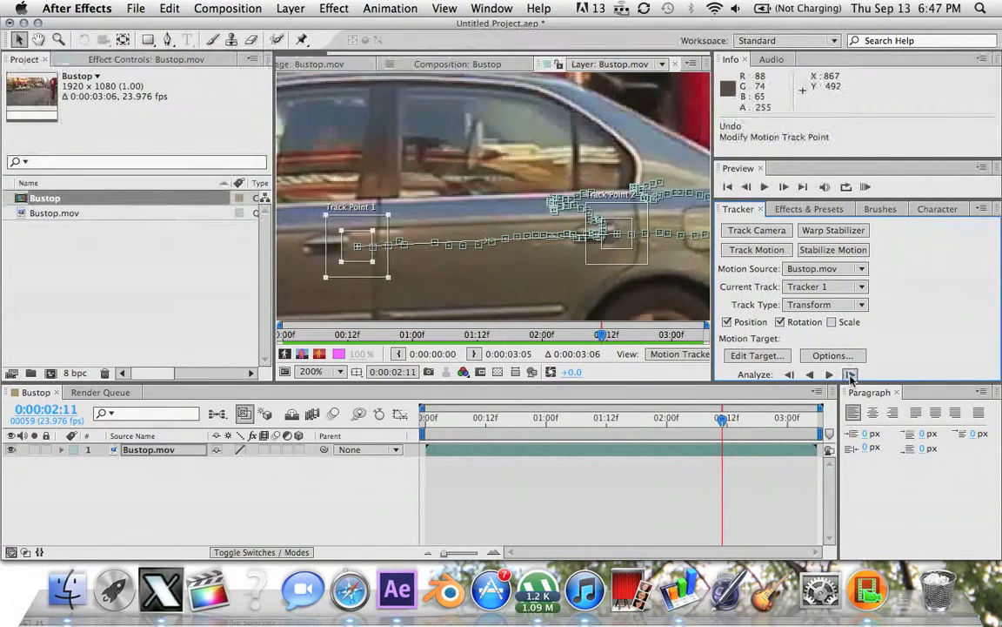
left_click(850, 374)
left_click_drag(342, 255, 316, 255)
left_click(850, 375)
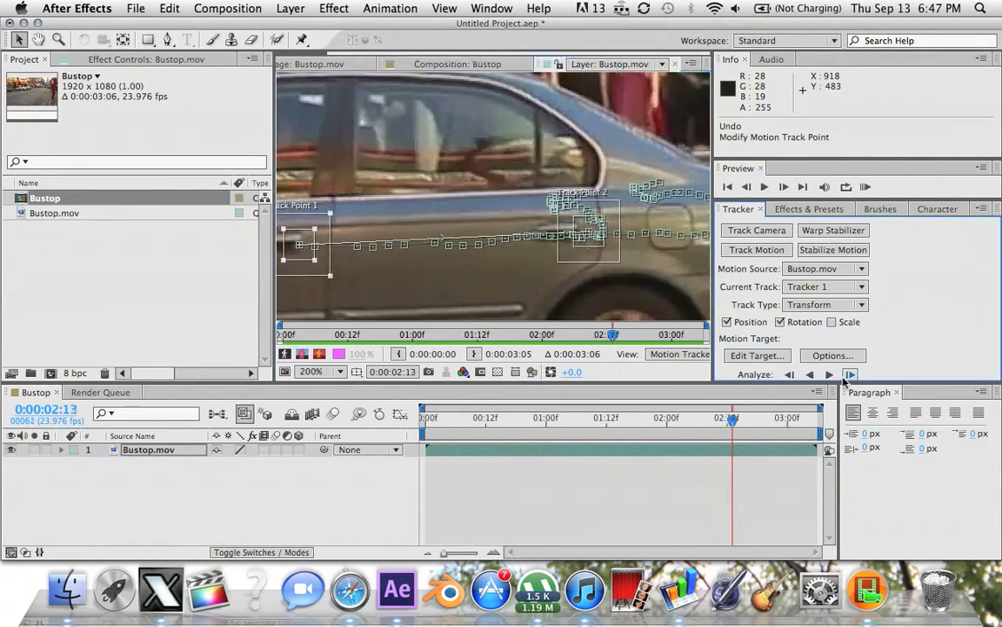
Analyze forward frame by frame to 0:00:02:17, moving Track Point 1 back onto the front door handle at 0:00:02:14
left_click(850, 374)
key("space")
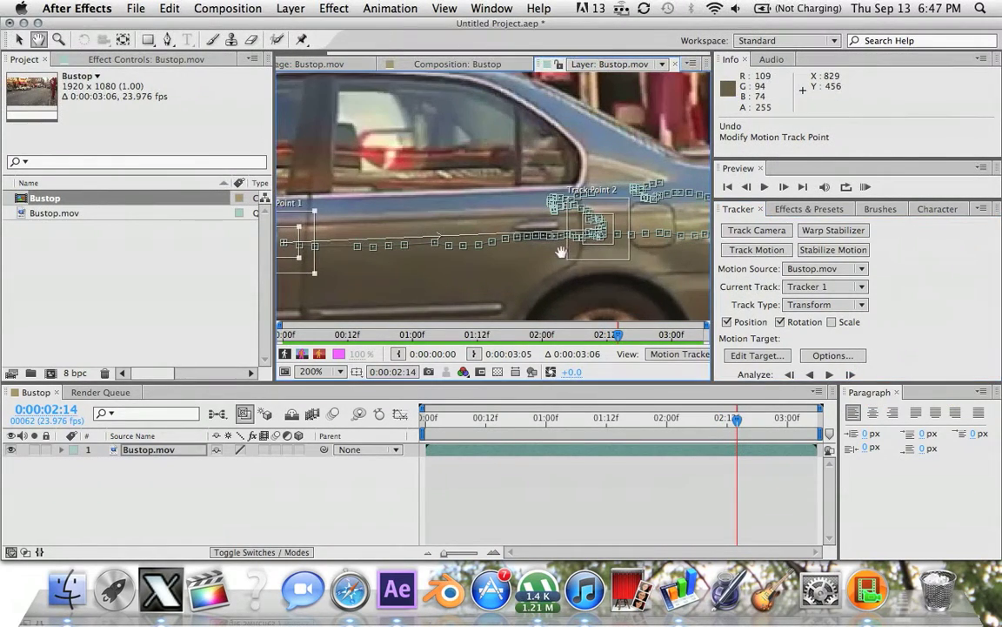
left_click_drag(562, 252, 799, 254)
left_click_drag(518, 254, 497, 258)
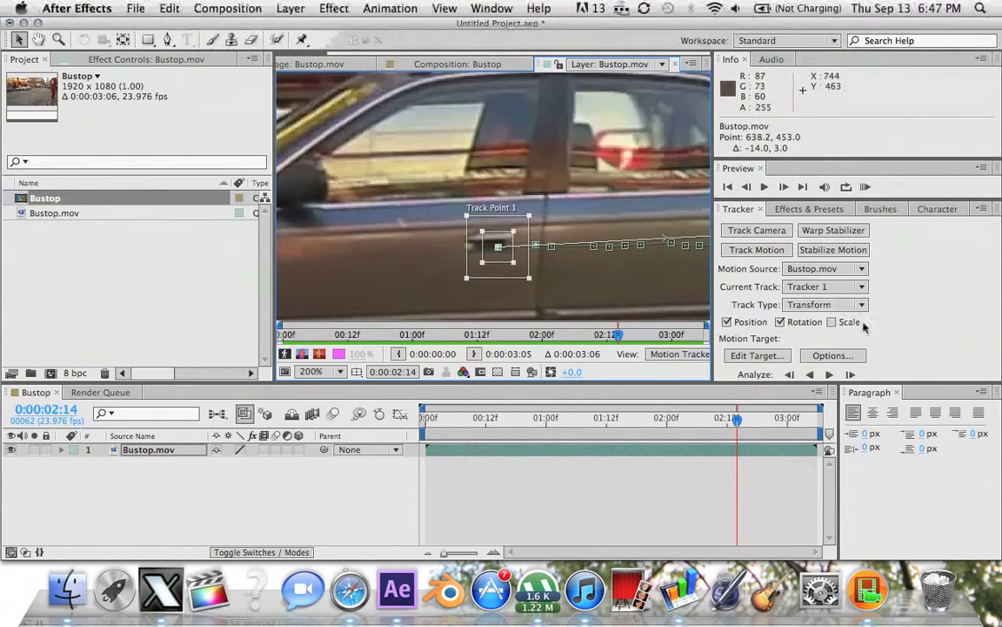
left_click(850, 374)
left_click(850, 374)
left_click(850, 374)
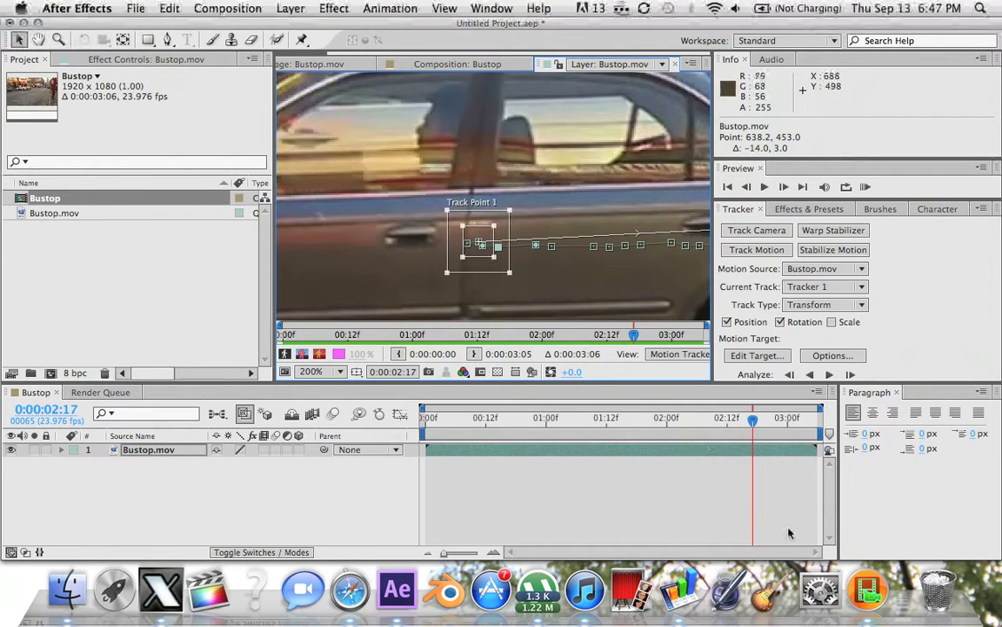
End the work area at 0:00:01:09, split the Bustop.mov layer at 0:00:01:10, and delete the part after the split
left_click_drag(819, 433, 599, 432)
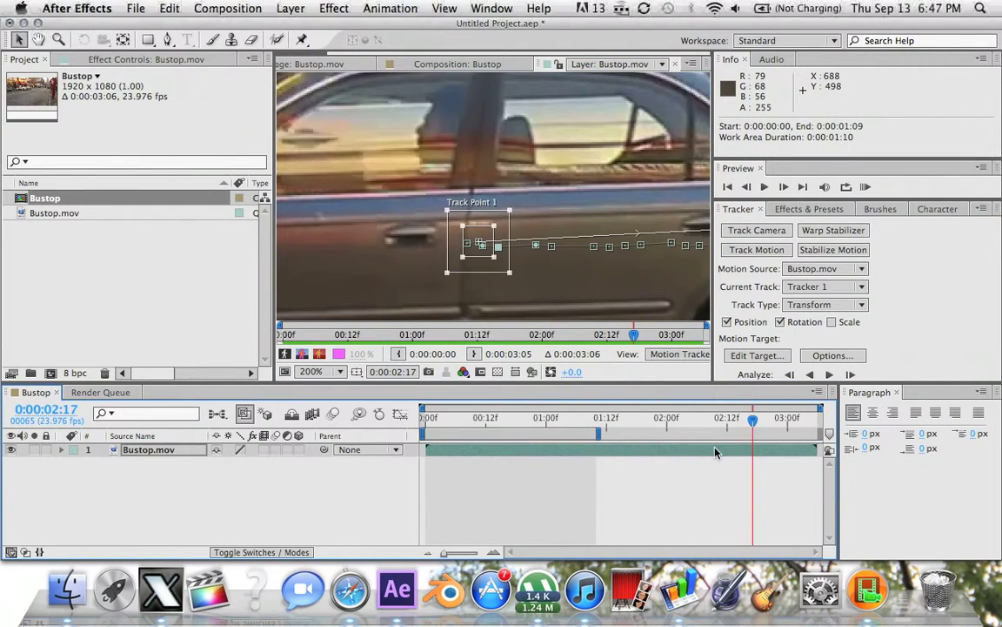
left_click(597, 419)
key("super+shift+d")
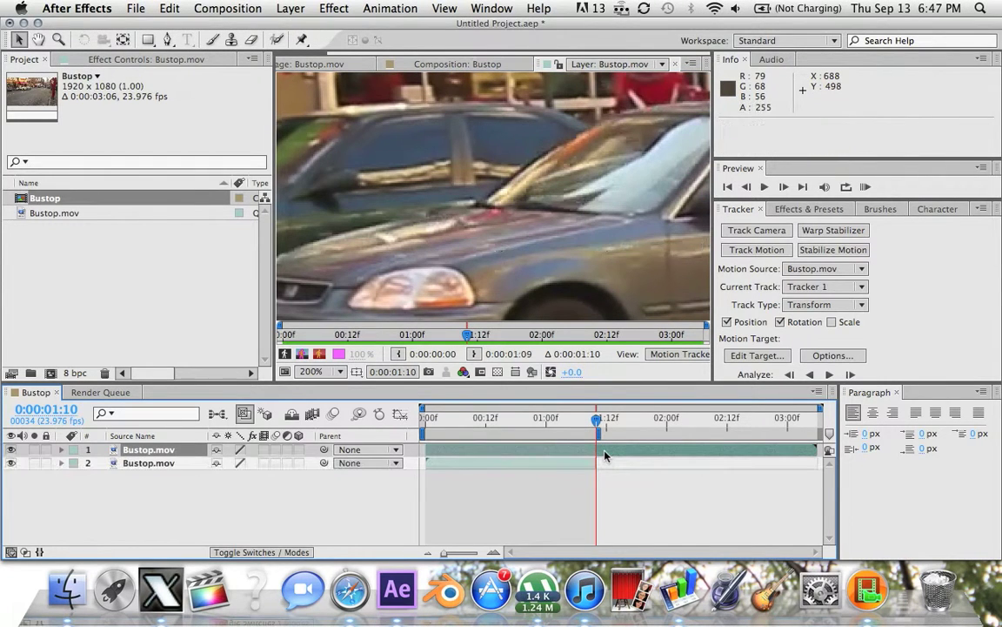
key("Delete")
left_click_drag(597, 422, 422, 431)
key("space")
key("space")
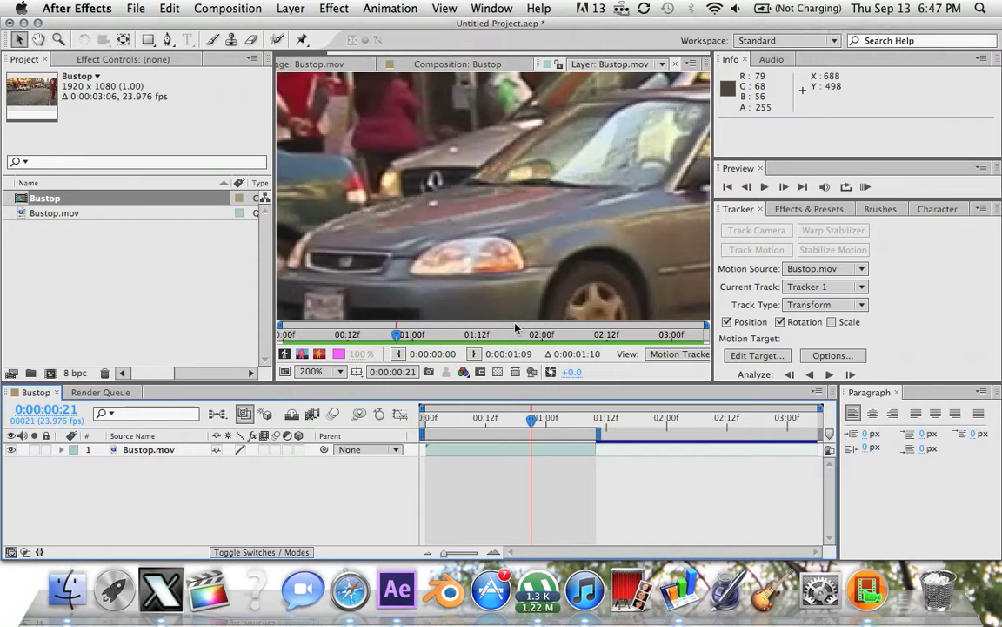
Add a new null object above the Bustop.mov layer in the composition
left_click(176, 454)
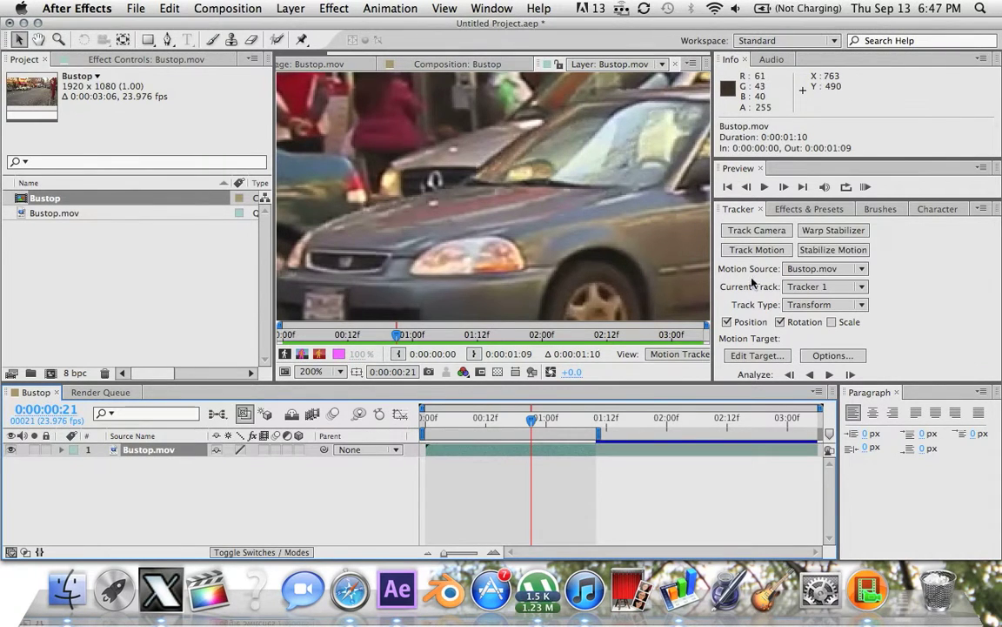
key("h")
left_click_drag(623, 226, 295, 235)
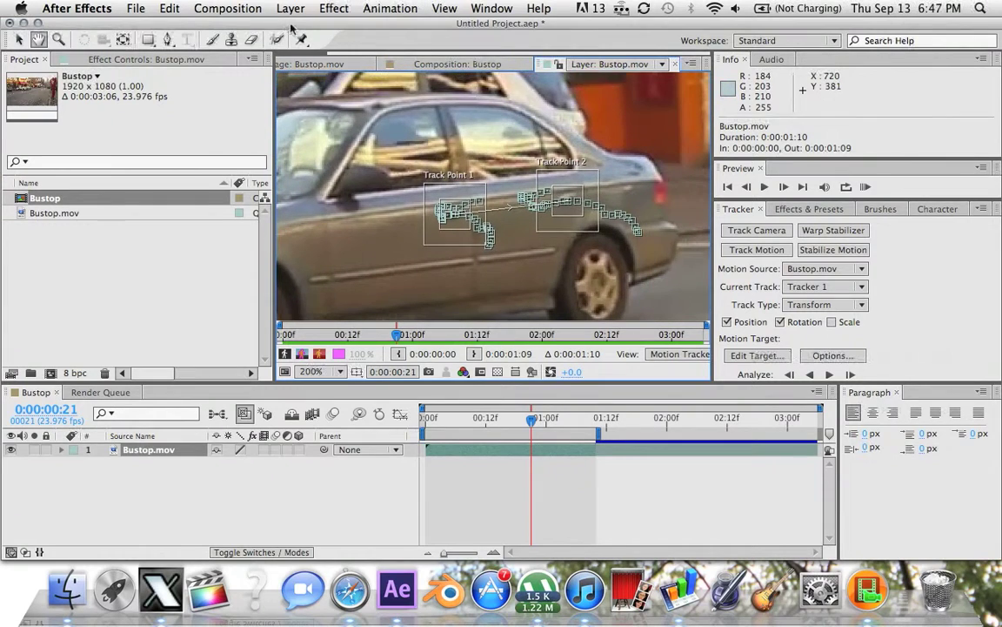
left_click(291, 8)
mouse_move(298, 27)
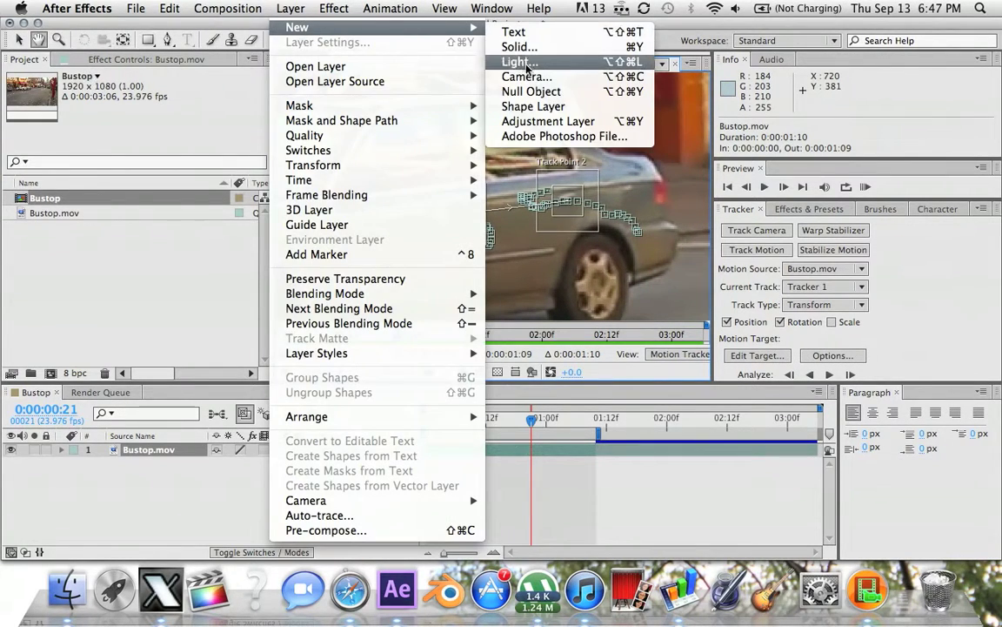
left_click(520, 93)
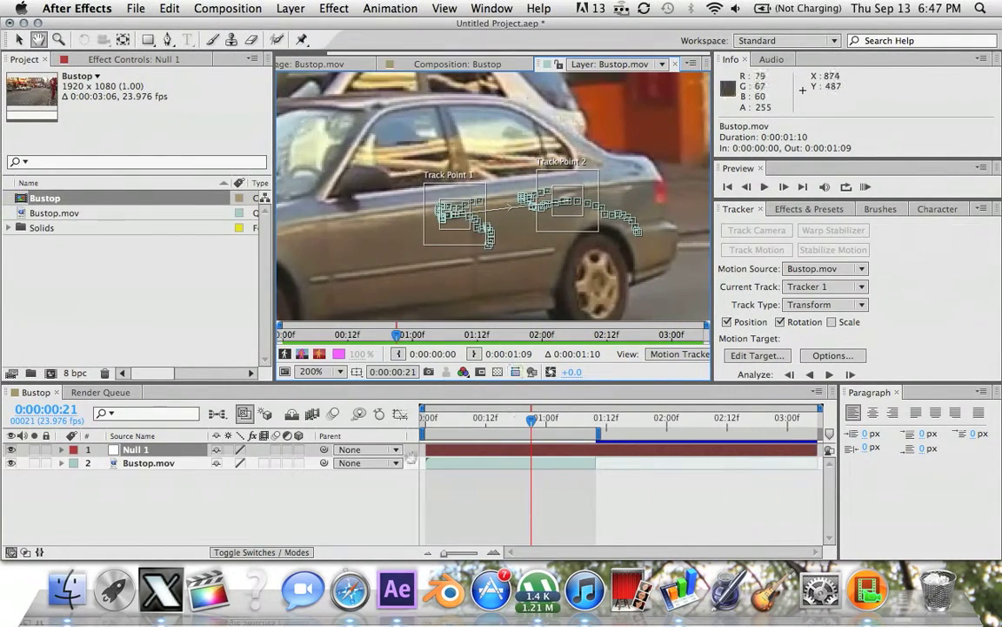
Set the motion target of Tracker 1 to the Null 1 layer
left_click(511, 422)
mouse_move(515, 421)
left_mouse_down()
mouse_move(556, 421)
mouse_move(445, 421)
mouse_move(528, 423)
left_mouse_up()
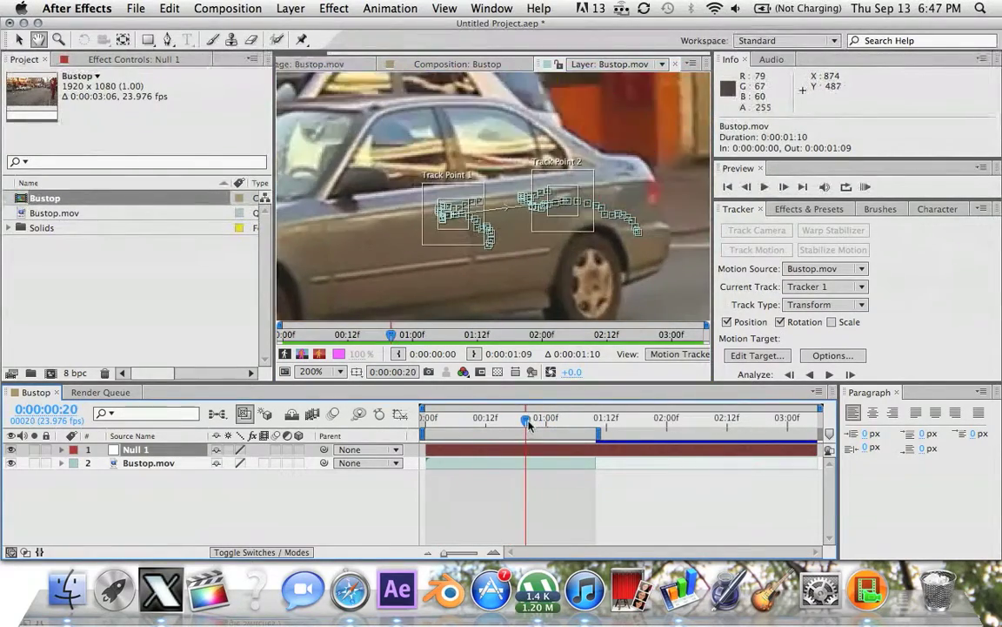
scroll(537, 243, "down", 2)
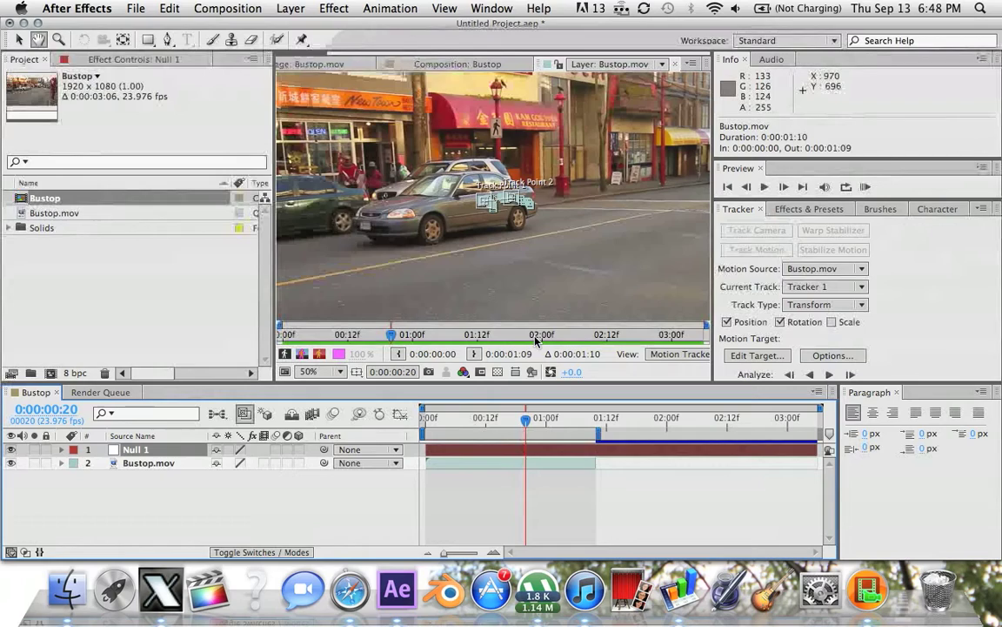
mouse_move(530, 423)
left_mouse_down()
mouse_move(497, 423)
mouse_move(532, 423)
left_mouse_up()
left_click(756, 356)
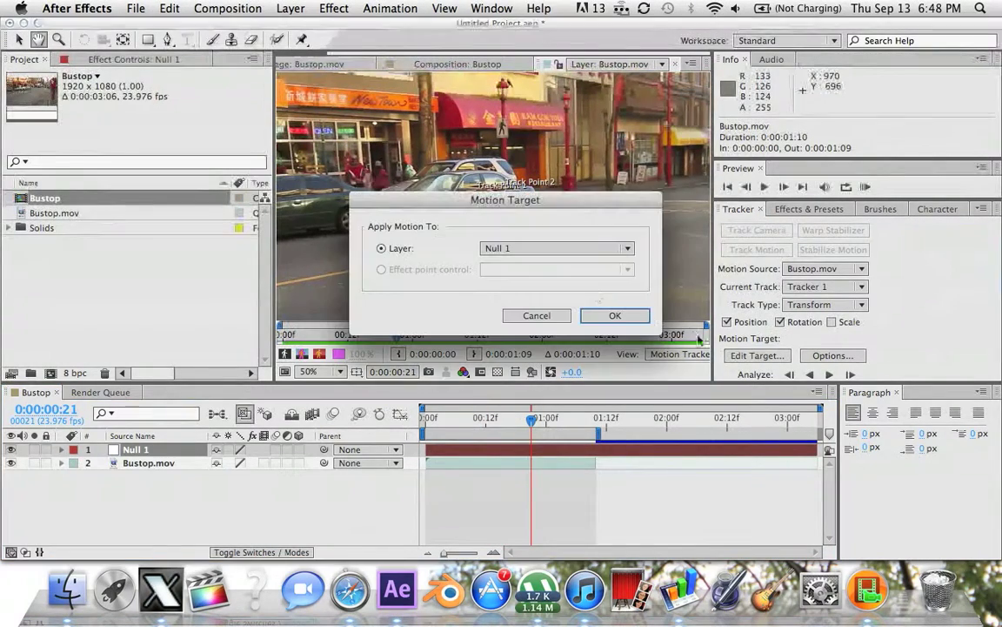
left_click(614, 317)
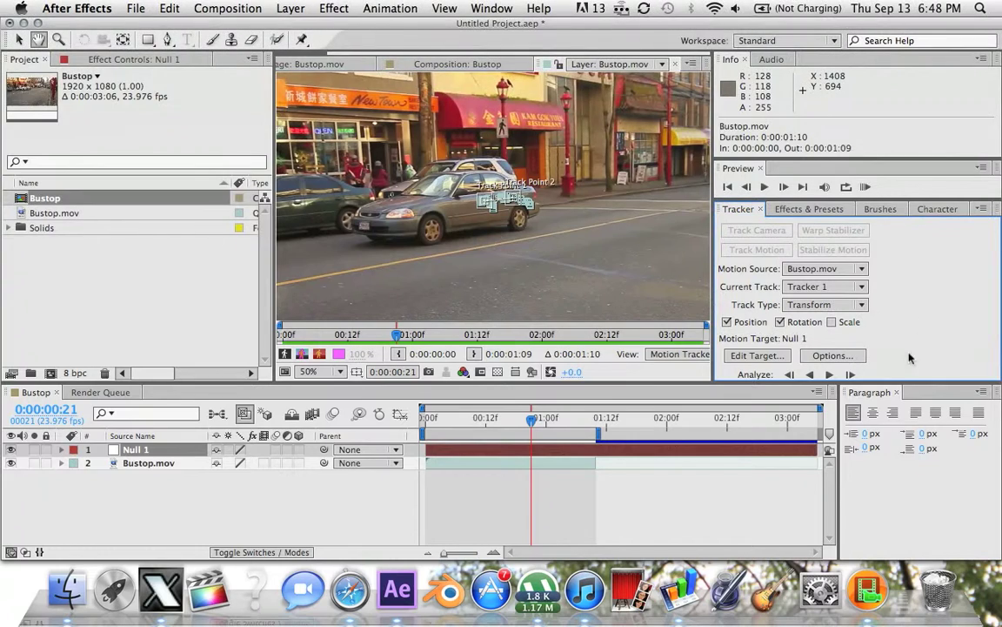
Apply the tracking data to Null 1 with the X and Y dimensions
left_click_drag(895, 383, 895, 447)
left_click(841, 399)
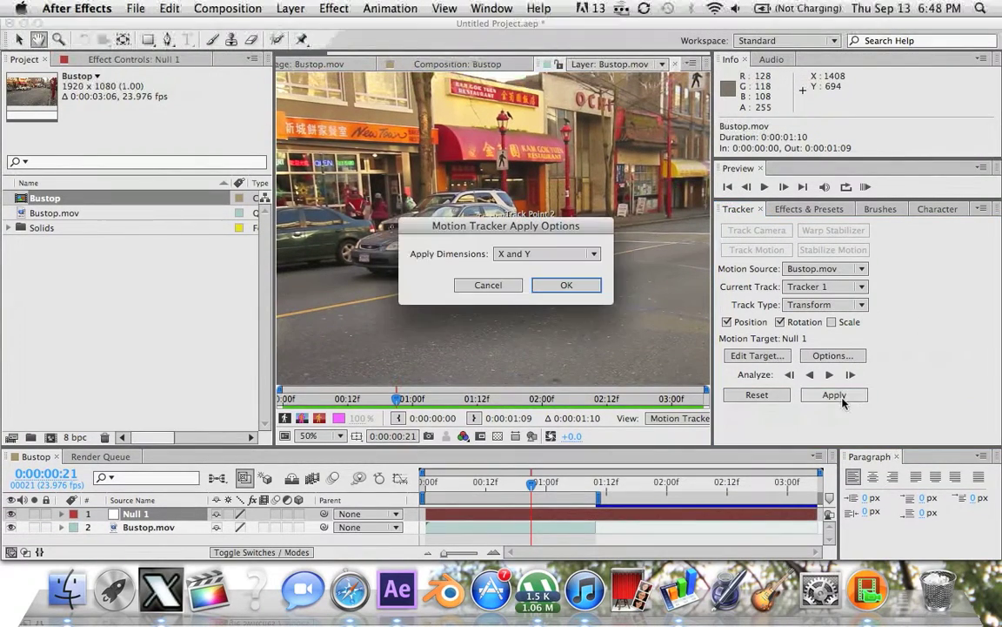
left_click(585, 290)
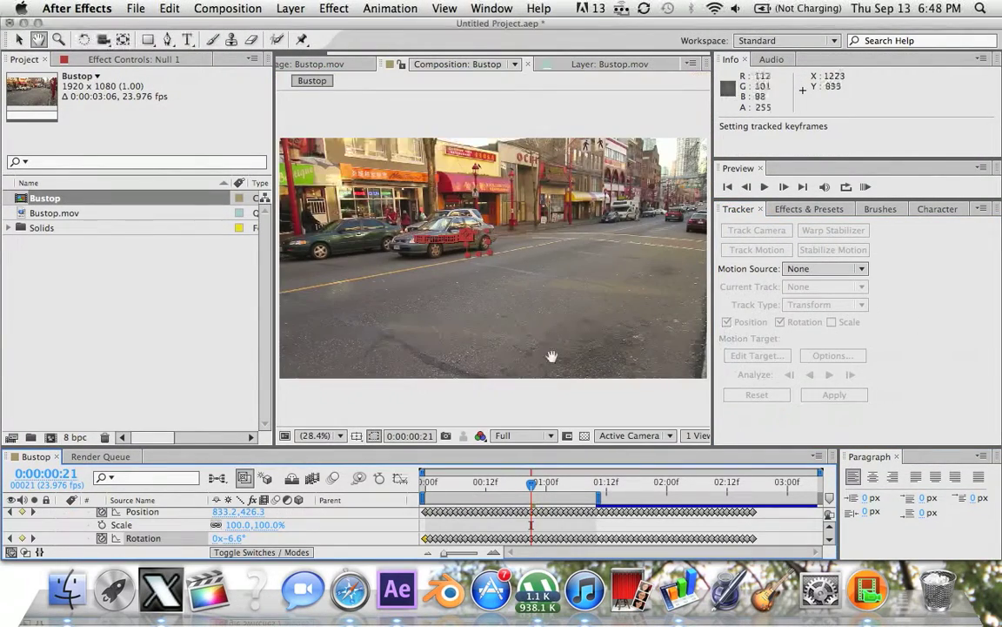
Enlarge the timeline area and preview the composition from the first frame to check how the null follows the car
left_click_drag(532, 484, 425, 483)
scroll(495, 498, "down", 2)
scroll(494, 498, "up", 4)
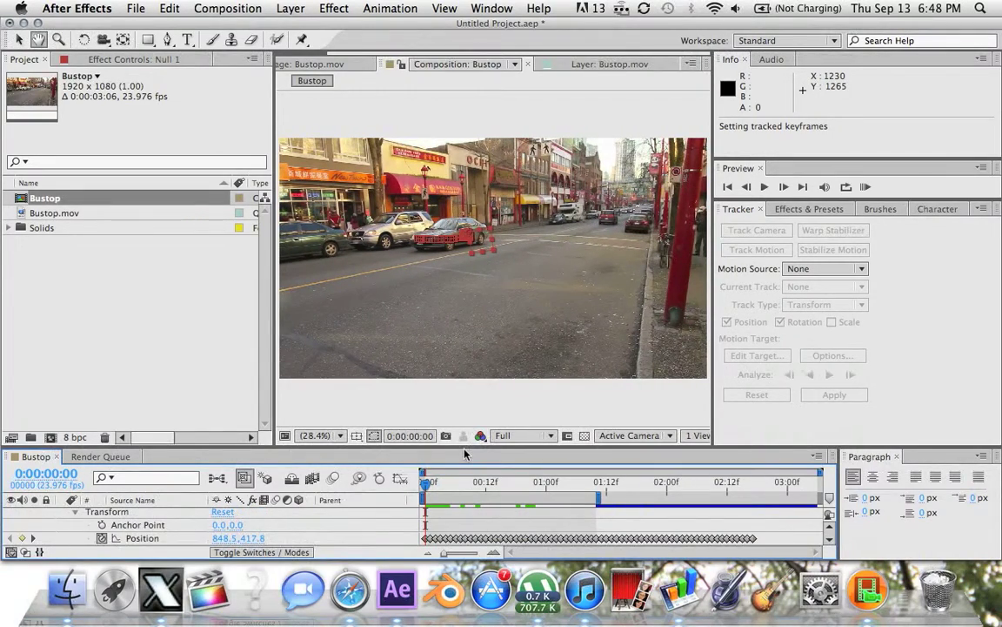
left_click_drag(464, 454, 457, 367)
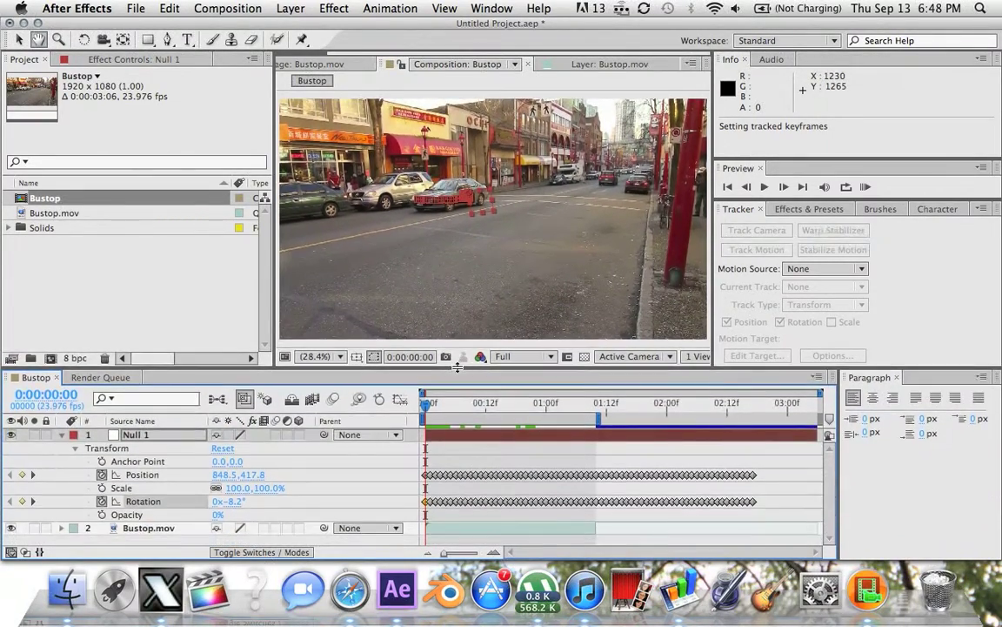
scroll(415, 310, "up", 4)
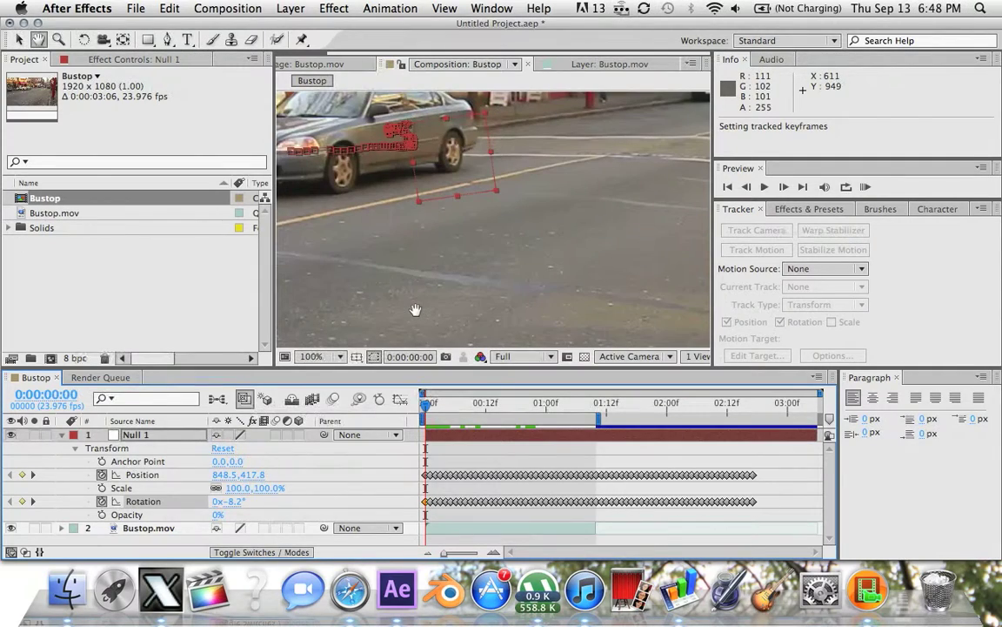
key("space")
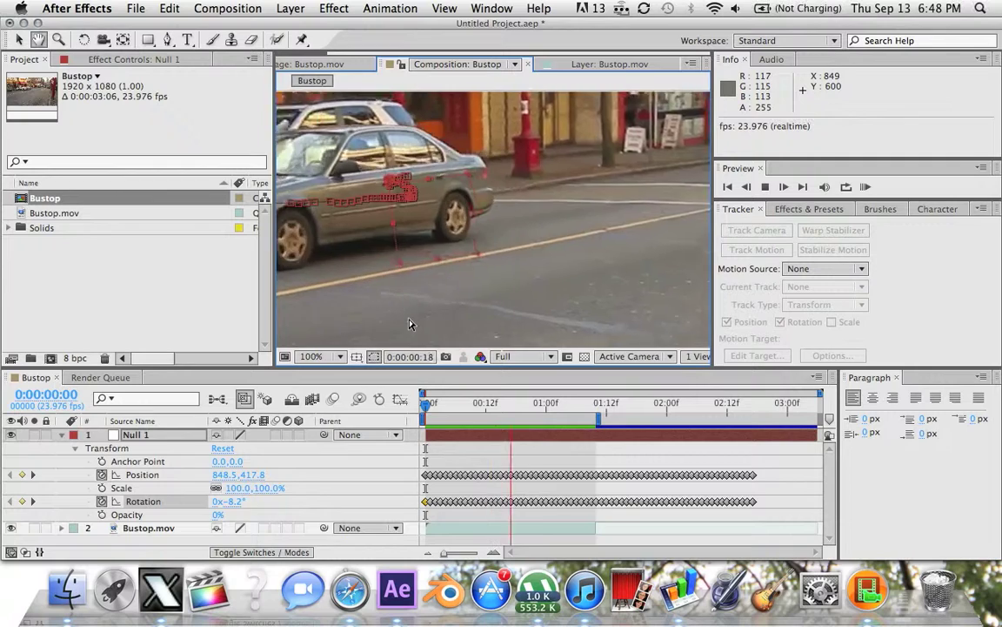
key("space")
left_click_drag(558, 409, 388, 418)
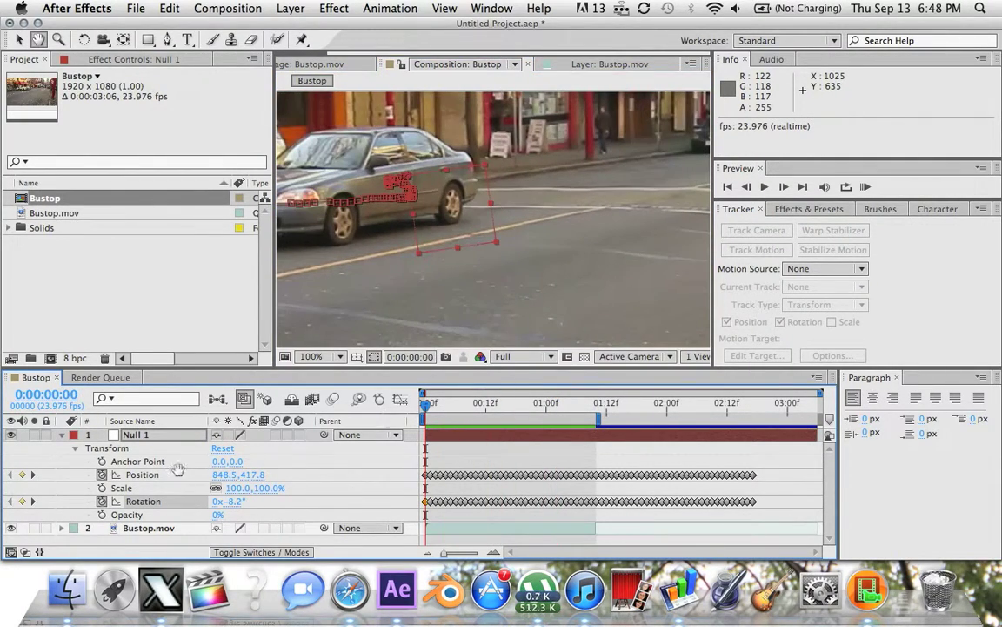
Collapse the properties of the Null 1 layer in the timeline
left_click(58, 434)
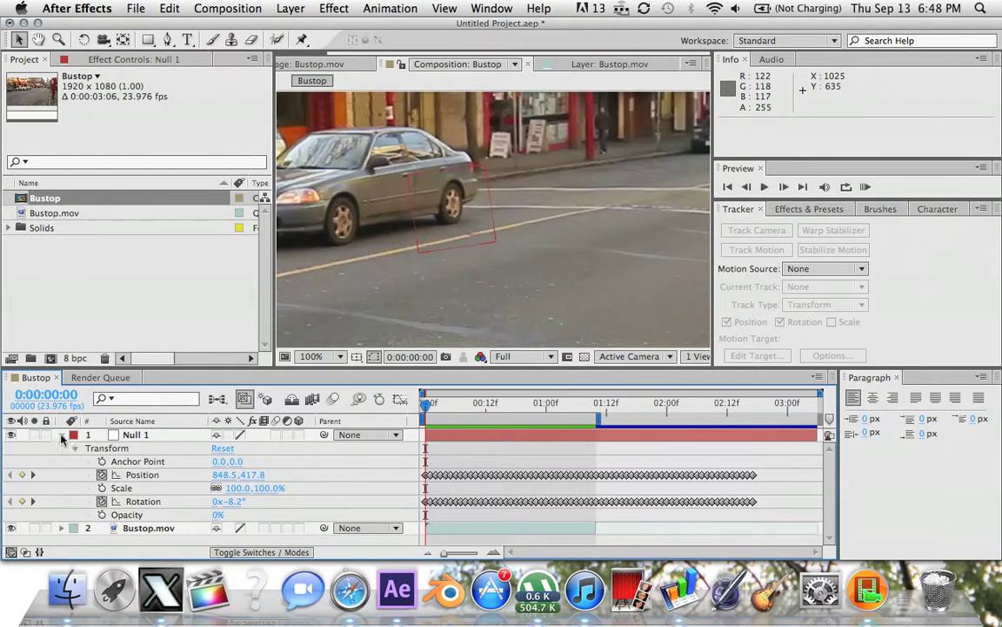
left_click(61, 435)
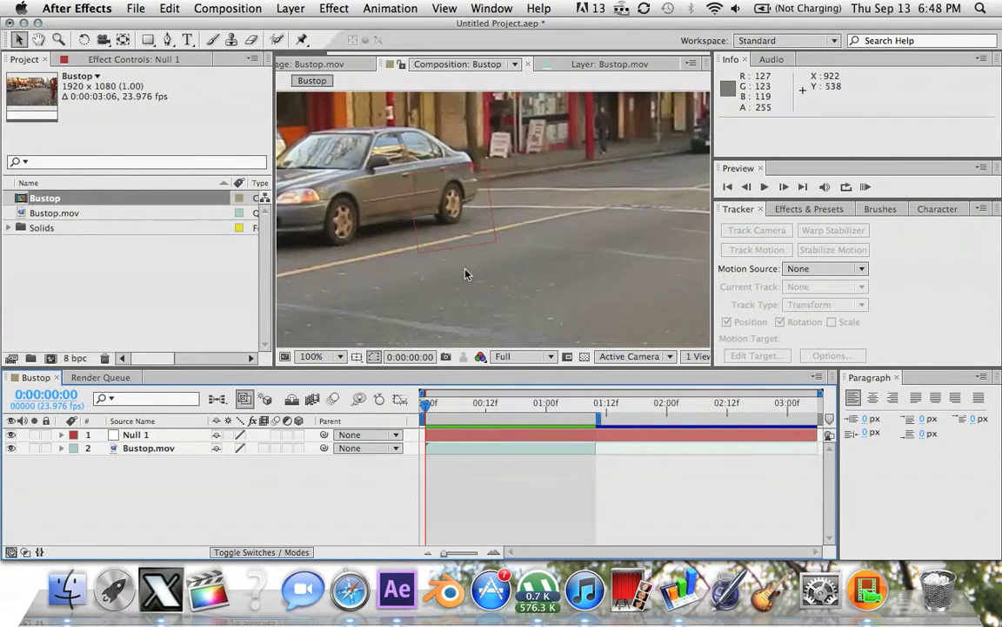
key("t")
key("t")
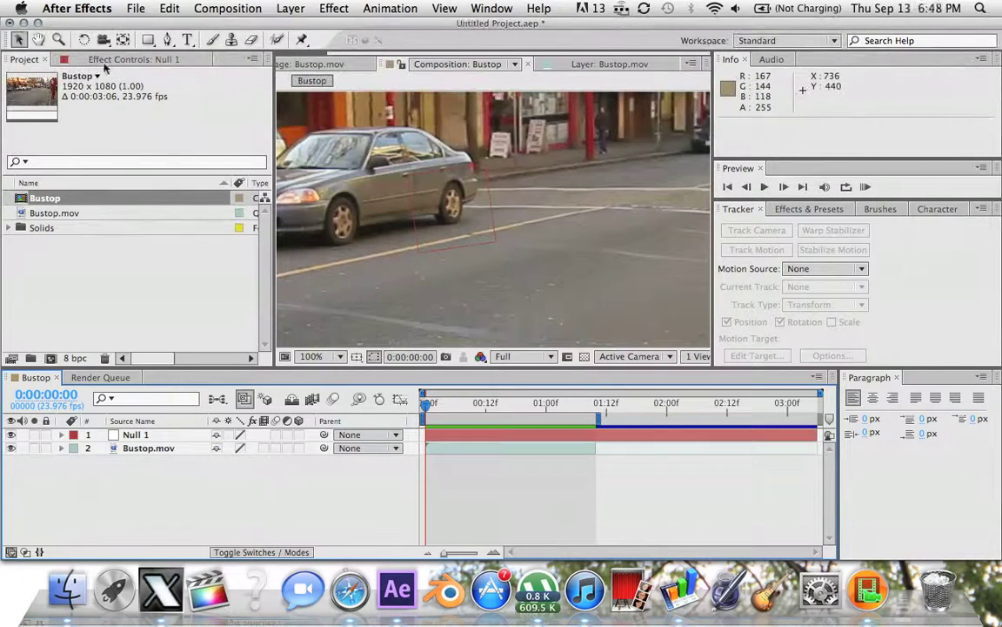
Create a text layer containing a first name in capitals, starting just behind the grey car
left_click(187, 39)
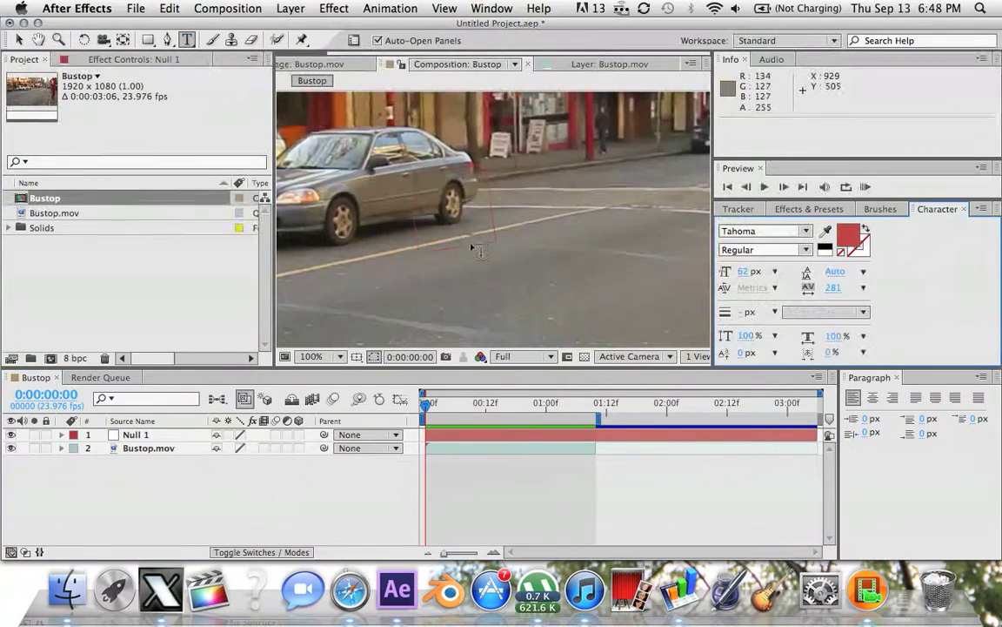
left_click(514, 275)
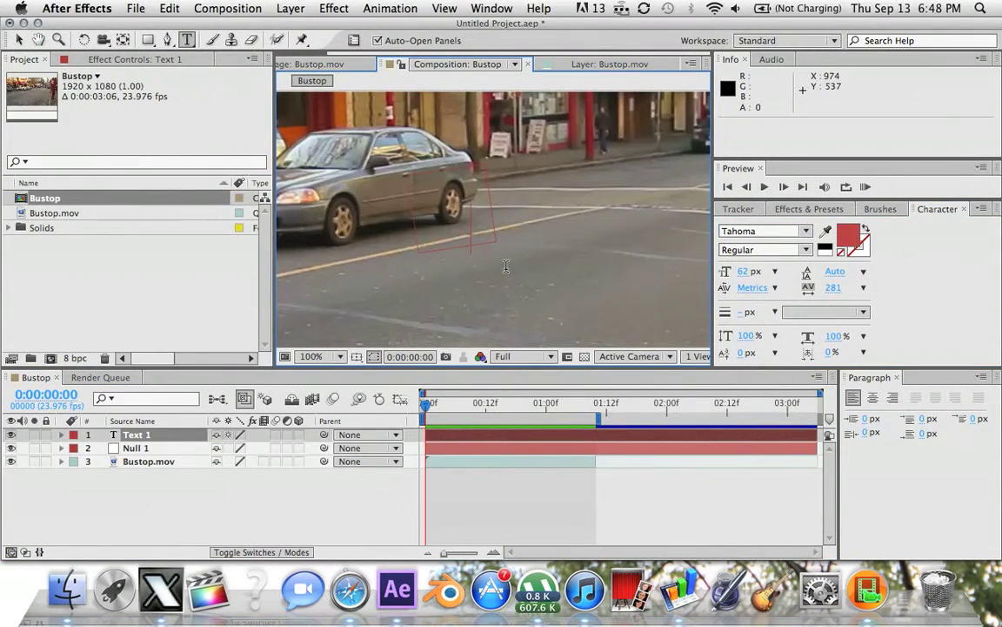
type("FT")
key("BackSpace")
type("REVOR")
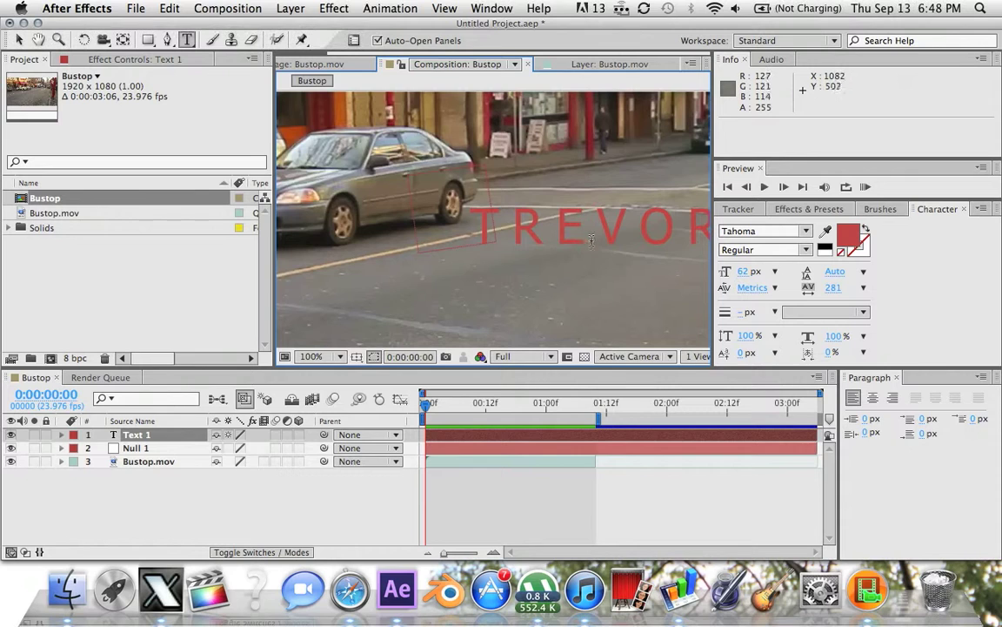
double_click(591, 240)
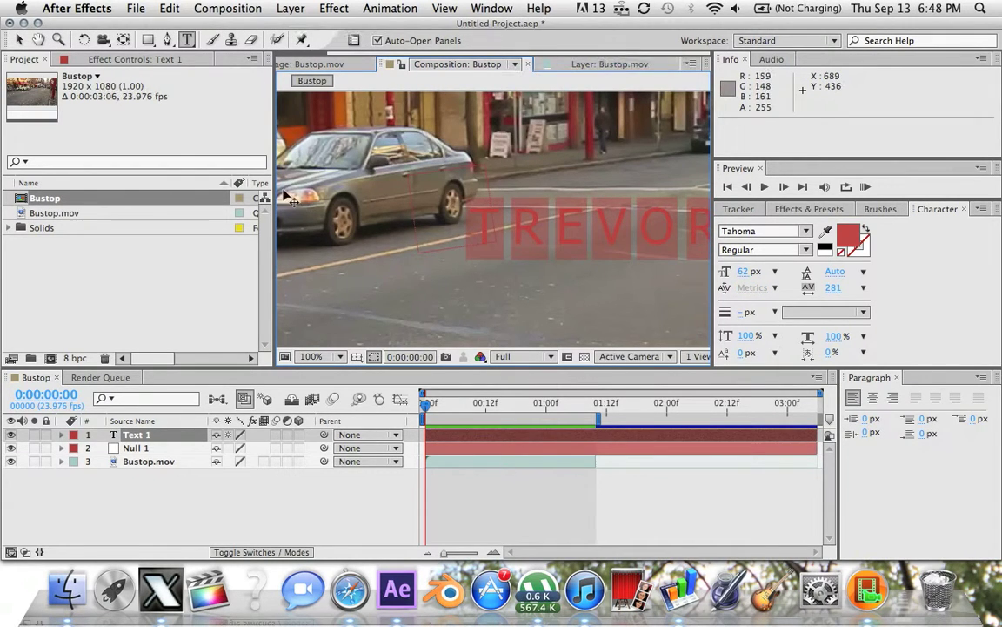
Move the text layer over the rear half of the grey car, to about position 786, 473
left_click(18, 40)
left_click_drag(555, 218, 391, 218)
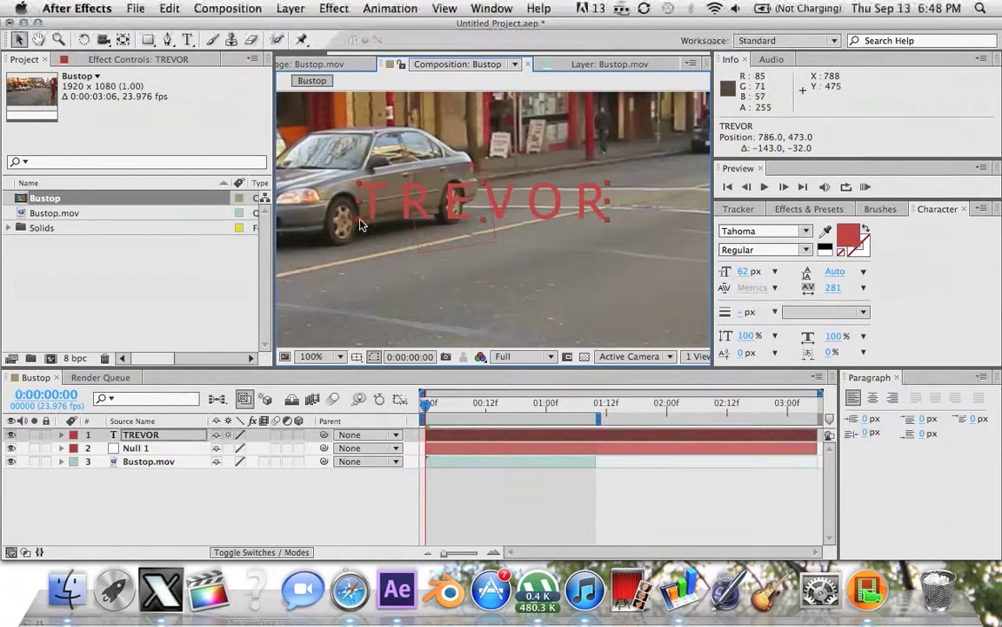
key("period")
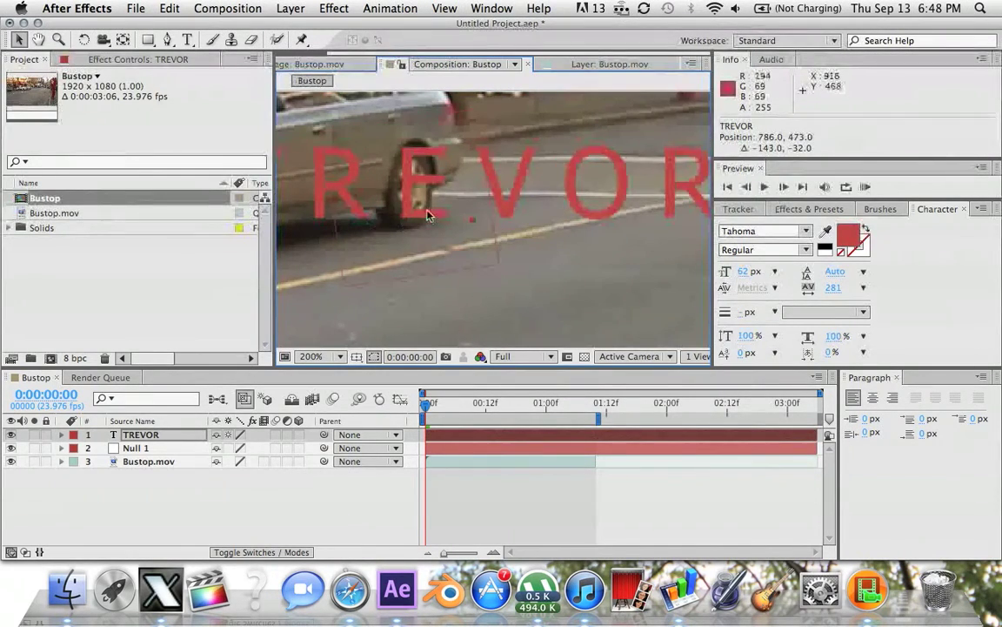
key("space")
left_click_drag(370, 216, 580, 241)
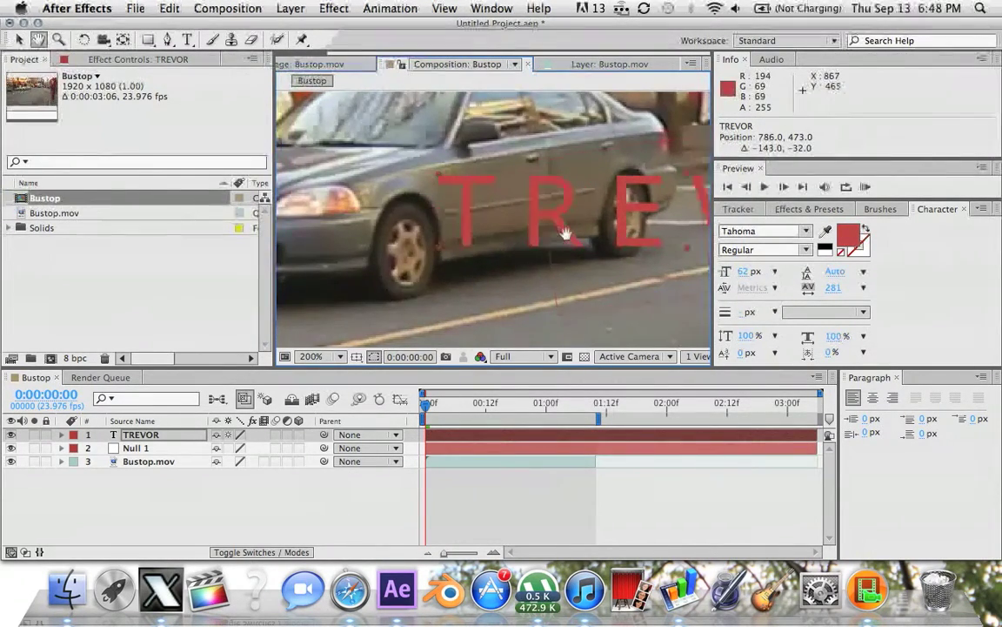
key("comma")
key("comma")
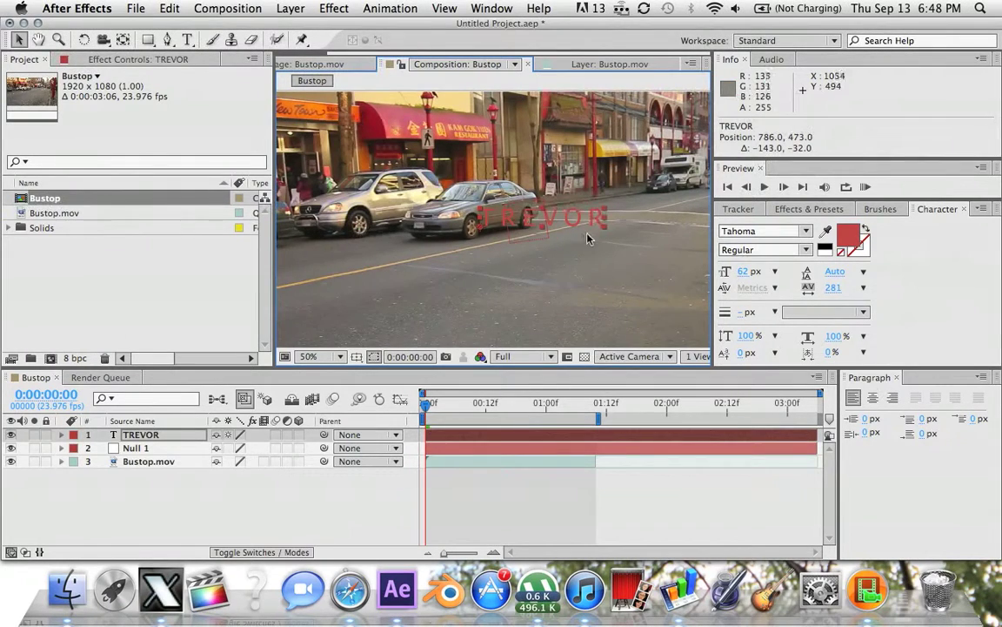
left_click_drag(583, 239, 574, 240)
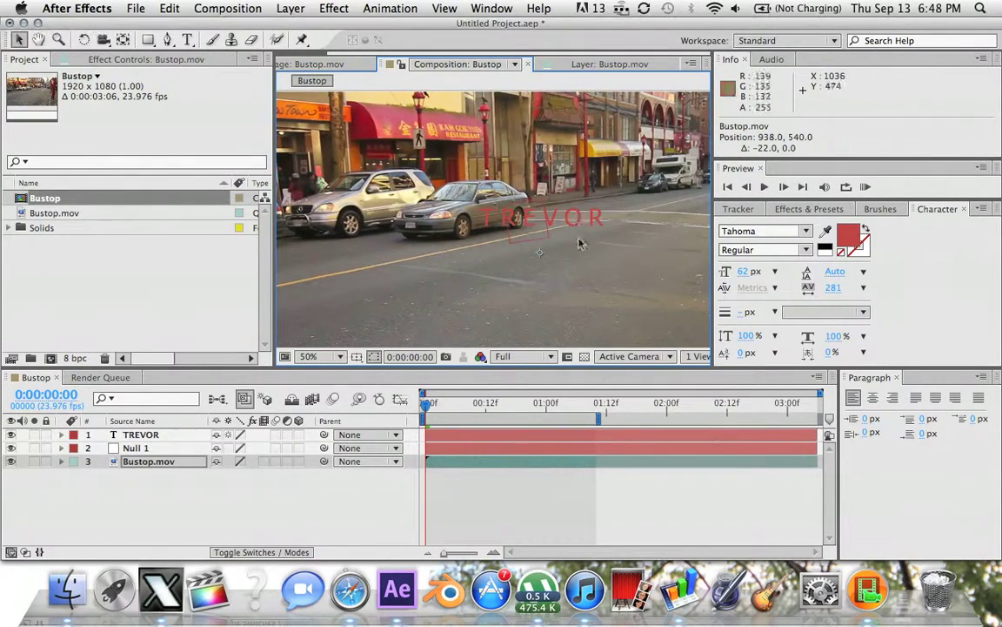
Try to scale the text layer from its lower corner handle and undo the scaling
left_click(162, 437)
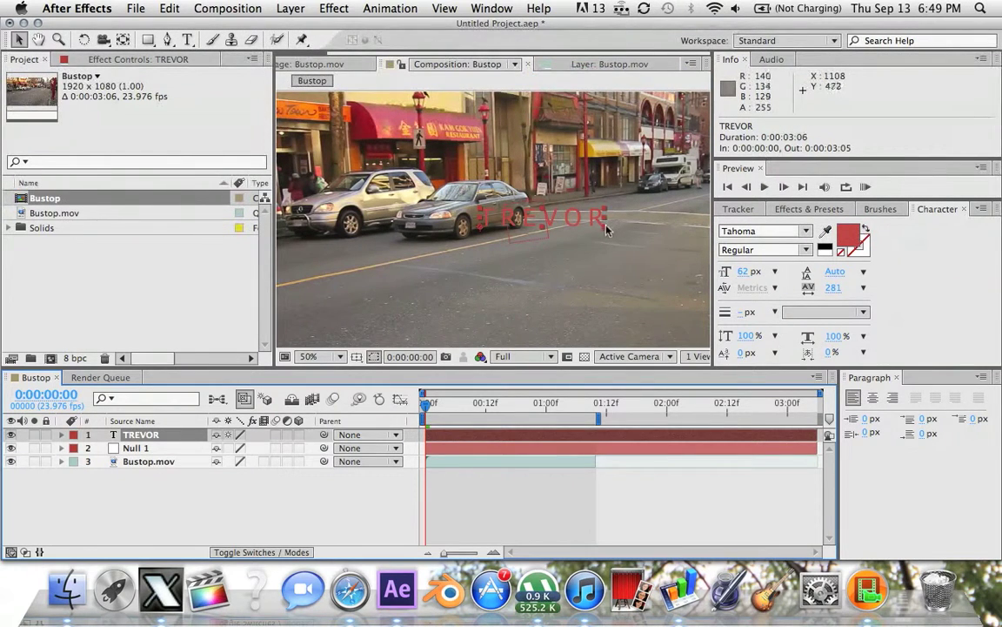
mouse_move(606, 231)
left_mouse_down()
mouse_move(623, 228)
mouse_move(587, 216)
mouse_move(583, 233)
mouse_move(607, 213)
mouse_move(608, 236)
left_mouse_up()
key("super+z")
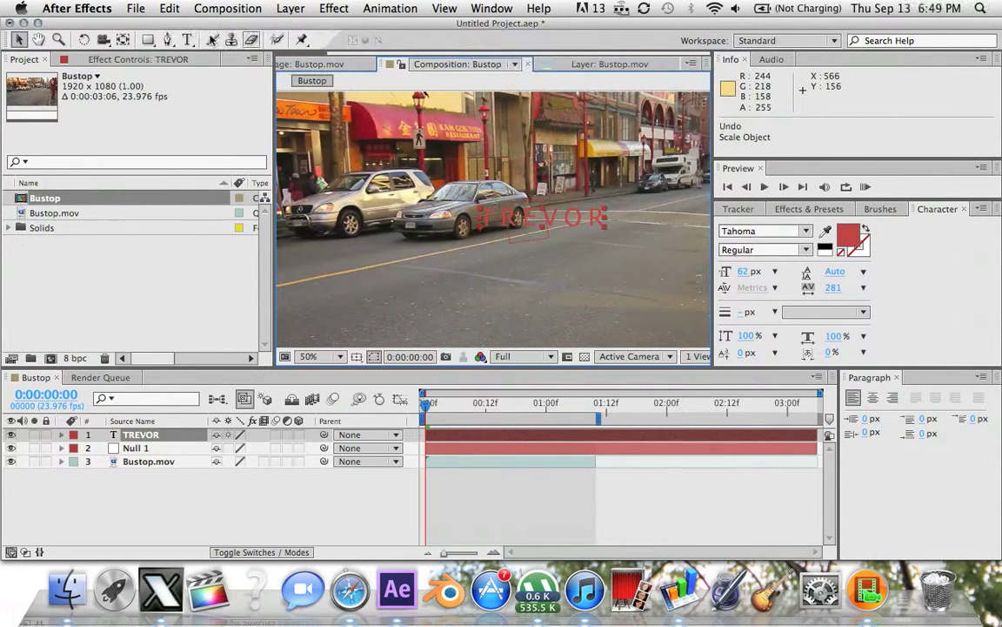
Move the text layer's anchor point to the centre of the lettering, offset by about 157.5, -20.5
left_click(124, 40)
scroll(481, 189, "up", 2)
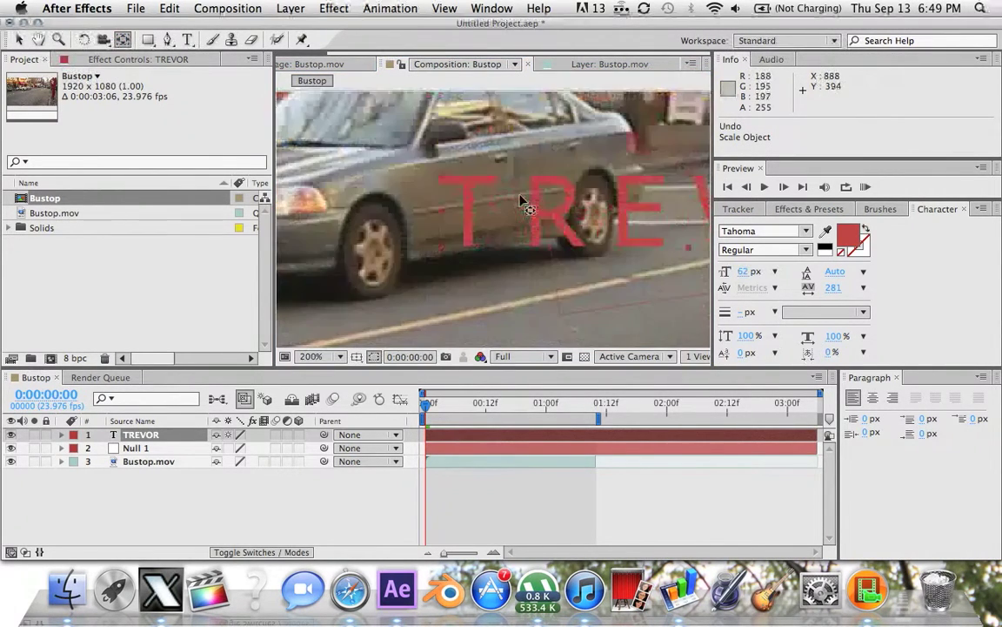
left_click_drag(444, 254, 688, 222)
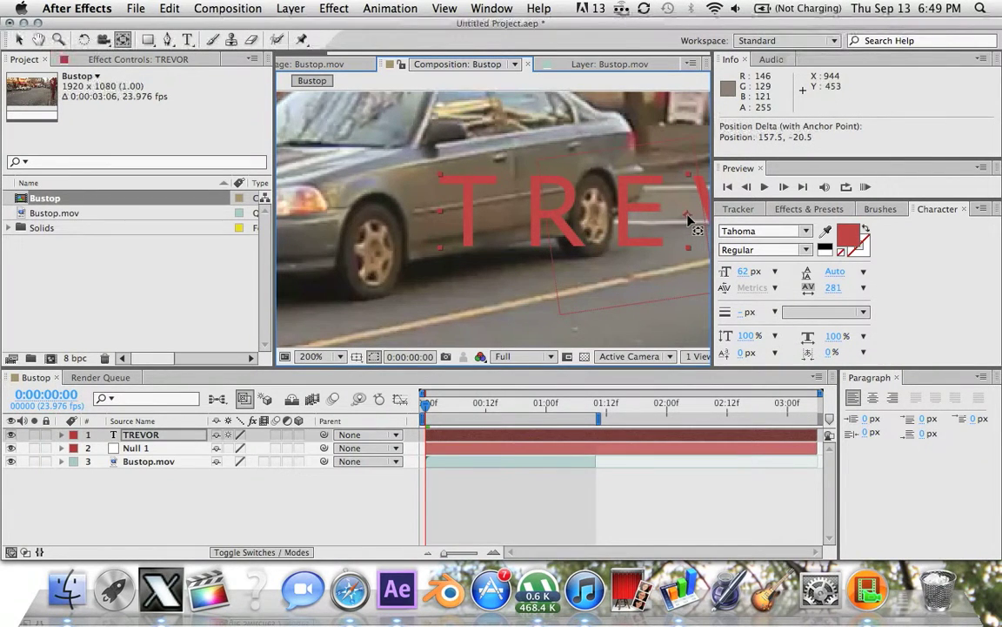
scroll(522, 205, "down", 3)
Scale down the text layer and place it on the side of the grey car, at about position 781.5, 434.5
left_click_drag(576, 224, 503, 225)
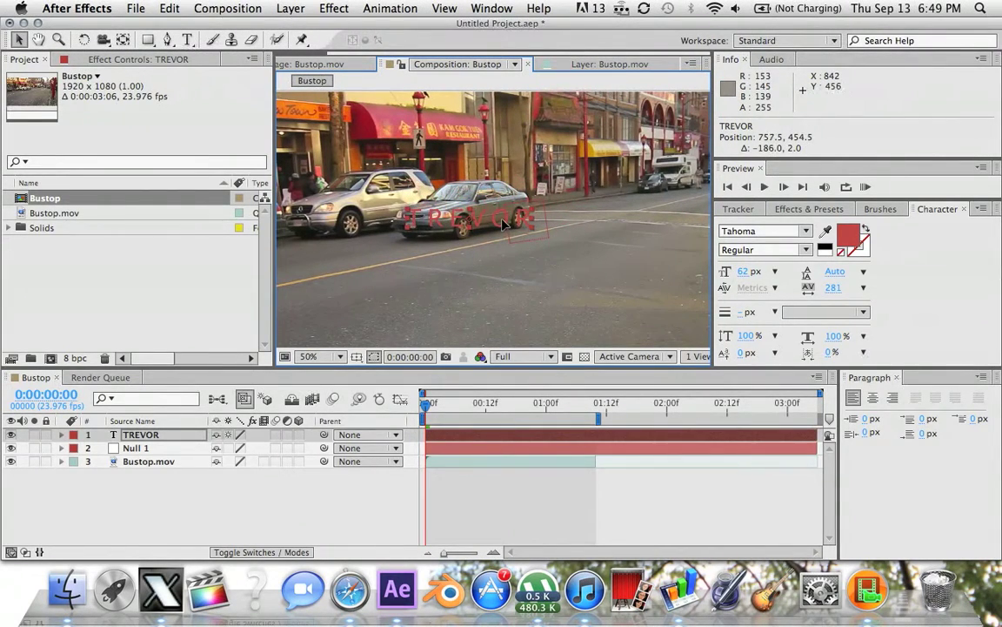
left_click(514, 273)
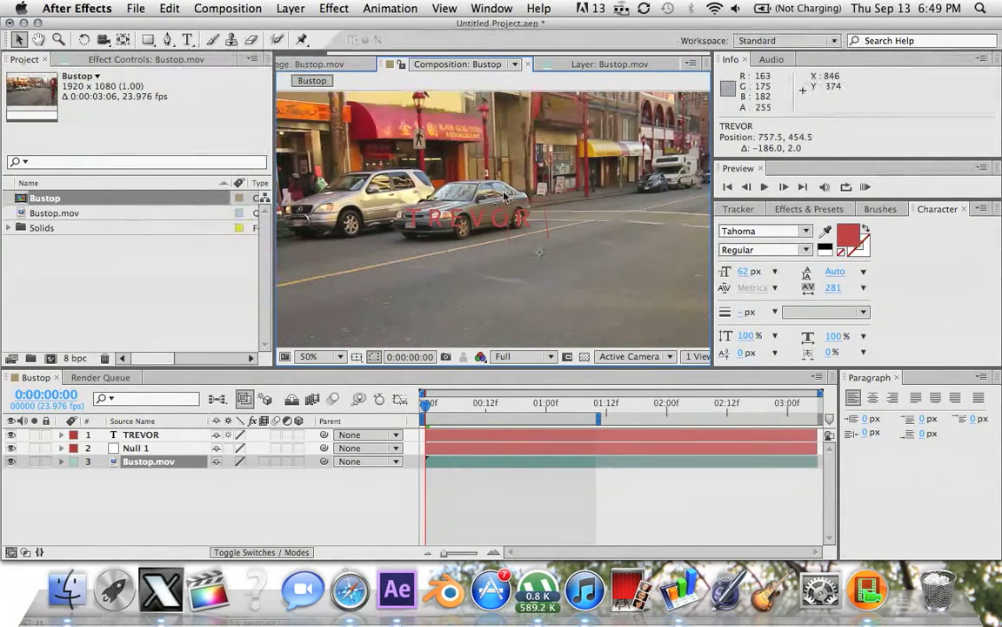
left_click(192, 434)
left_click_drag(531, 233, 497, 222)
left_click(545, 277)
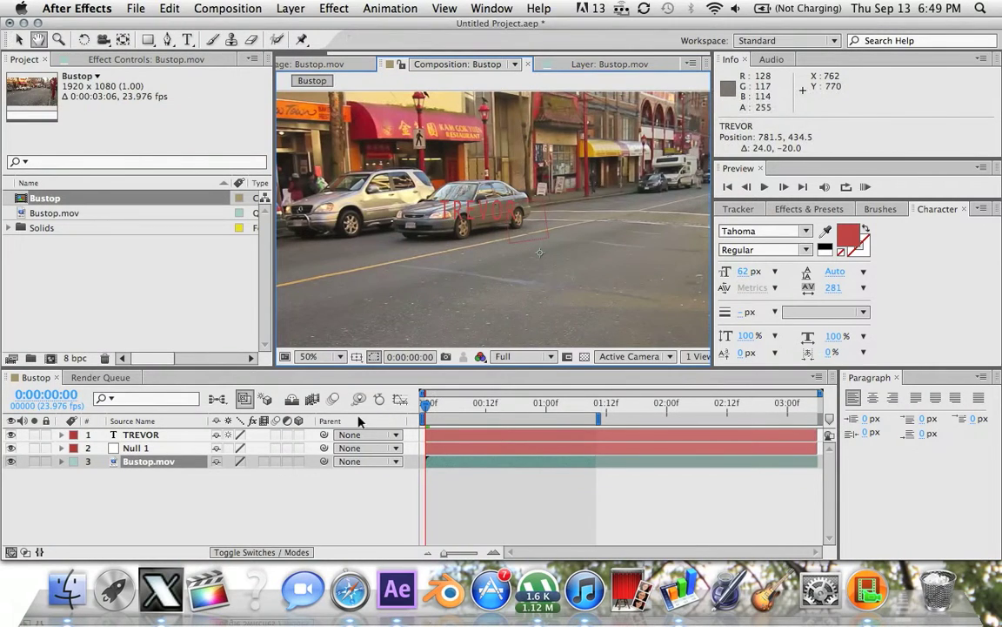
Preview the composition from the first frame to compare the text layer with the motion of Null 1
key("space")
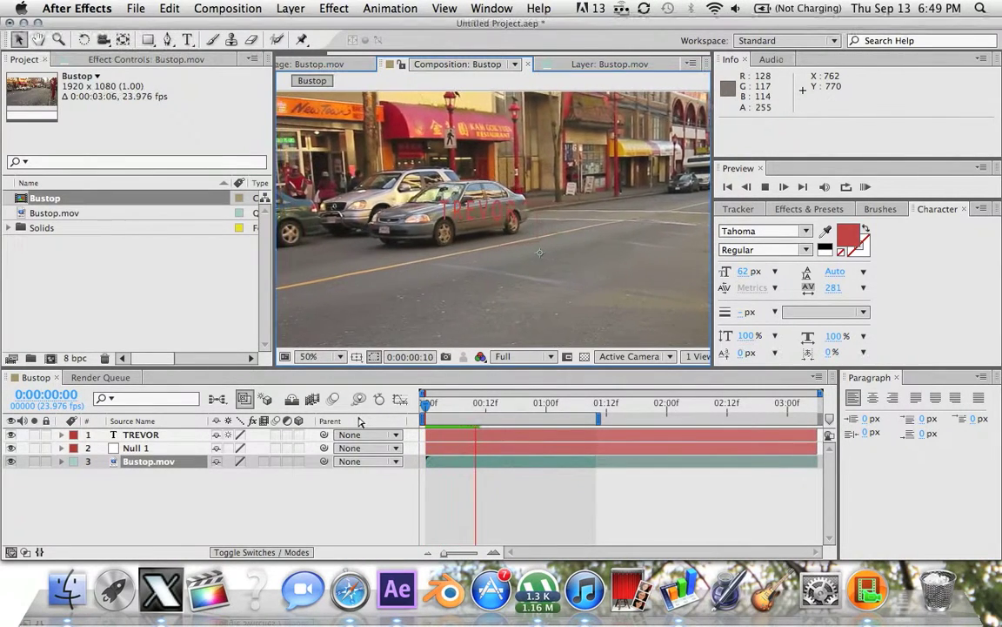
key("space")
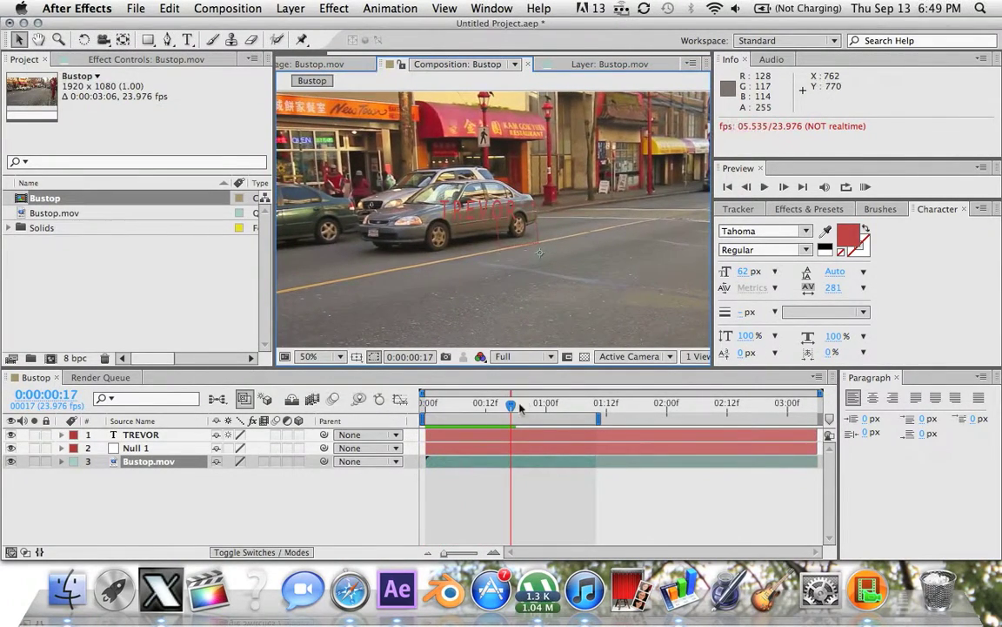
left_click_drag(513, 408, 425, 403)
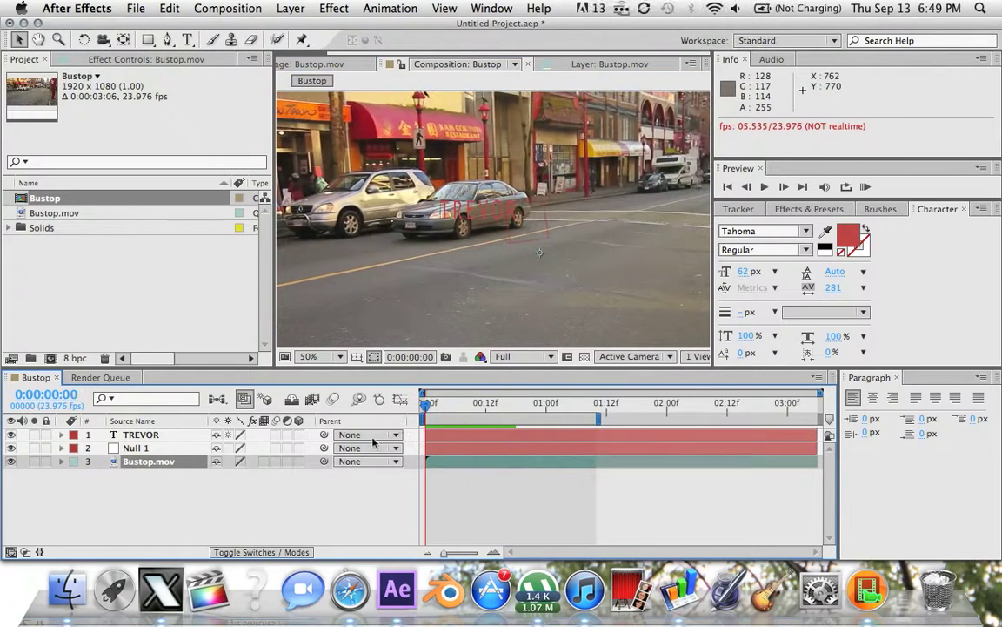
left_click(180, 448)
key("space")
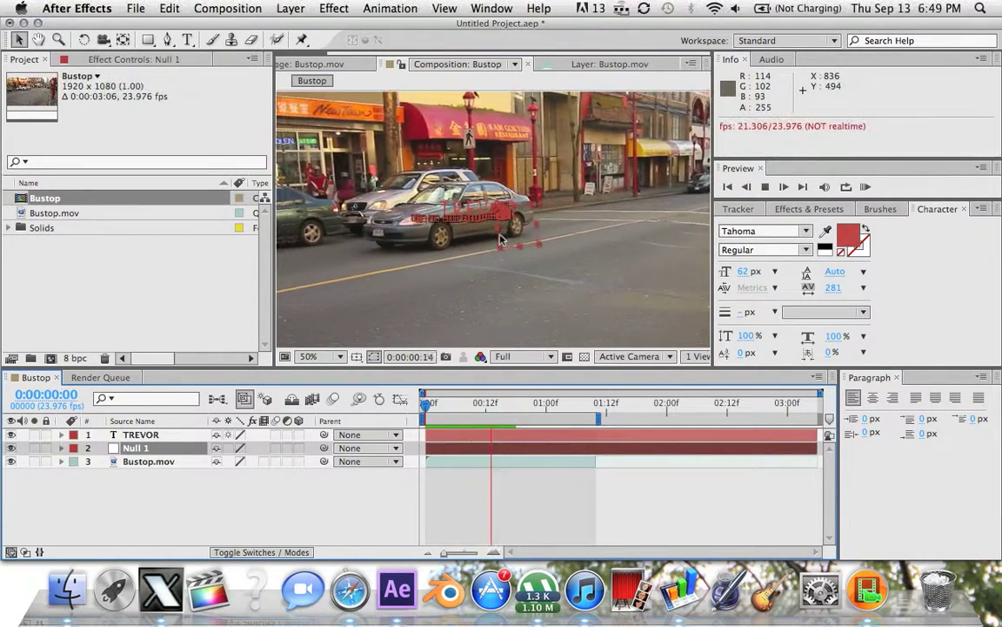
key("space")
Parent the text layer to the Null 1 layer
left_click(366, 446)
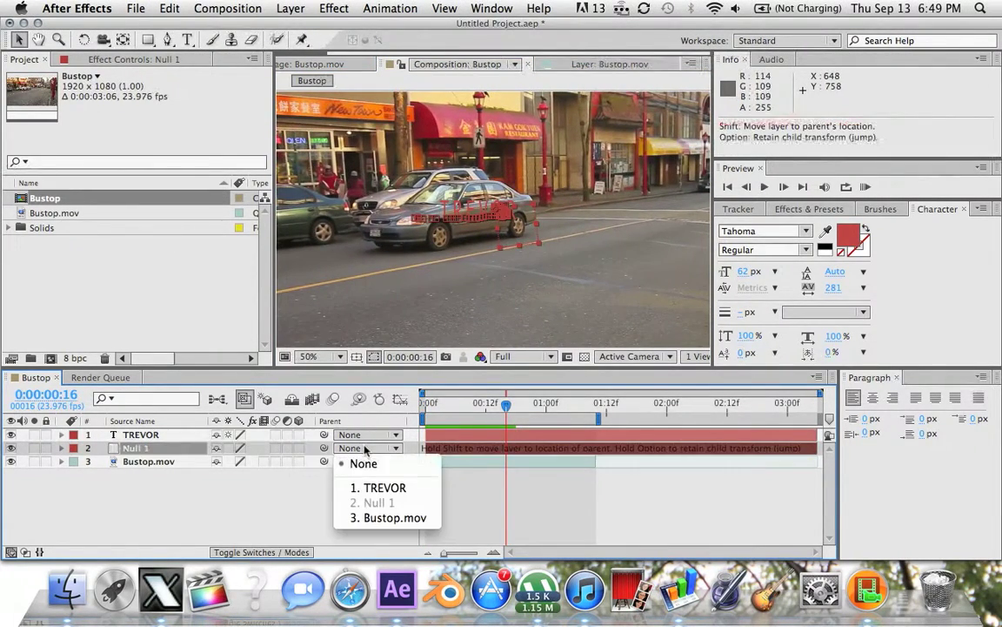
left_click(315, 476)
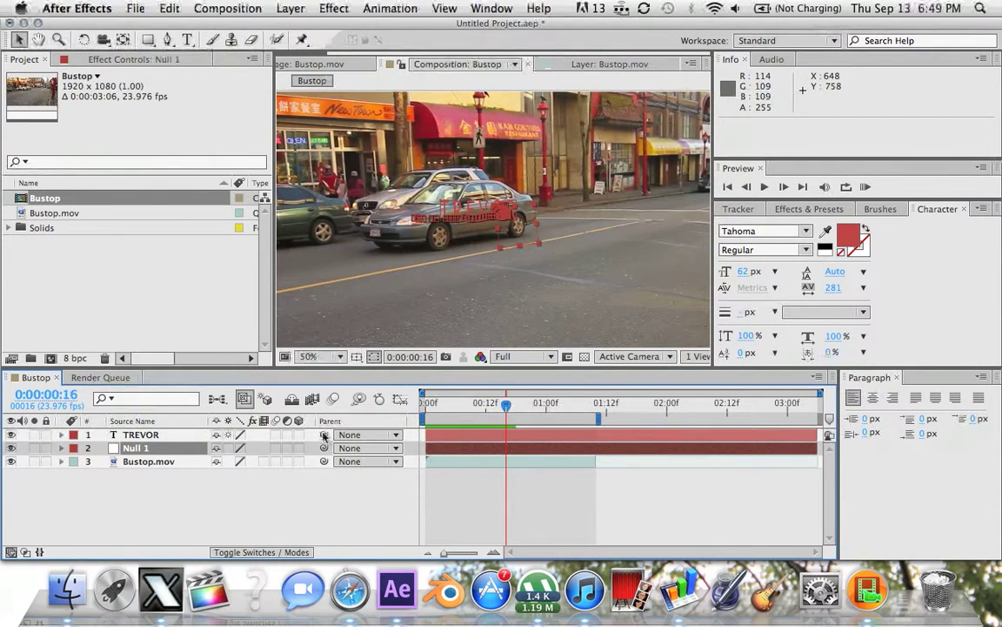
left_click(251, 434)
left_click_drag(326, 435, 145, 449)
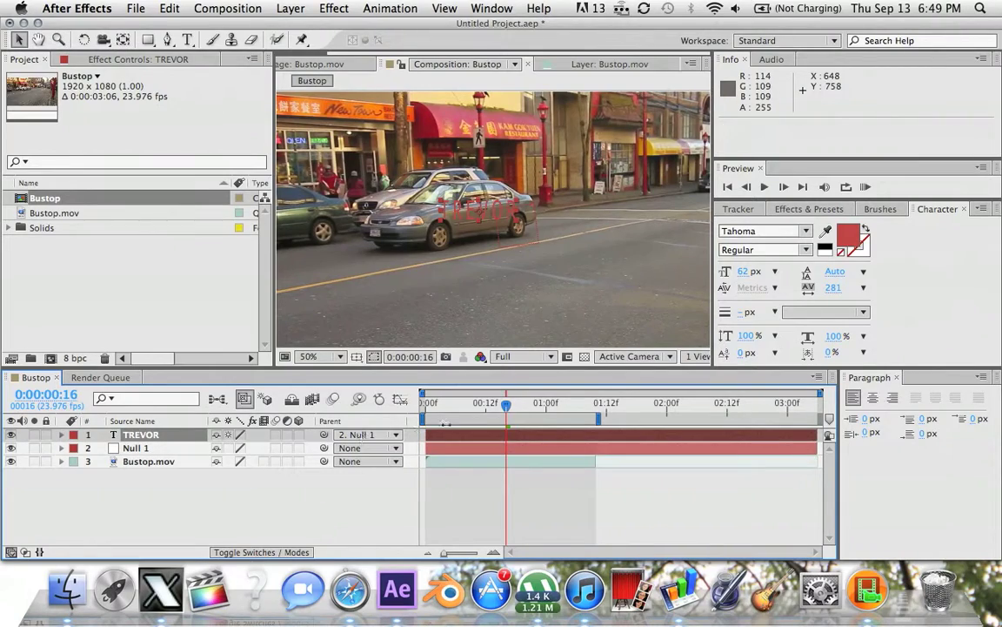
Play the composition from the first frame to check how the parented text follows the grey car
left_click(477, 404)
left_click_drag(477, 408, 400, 413)
key("space")
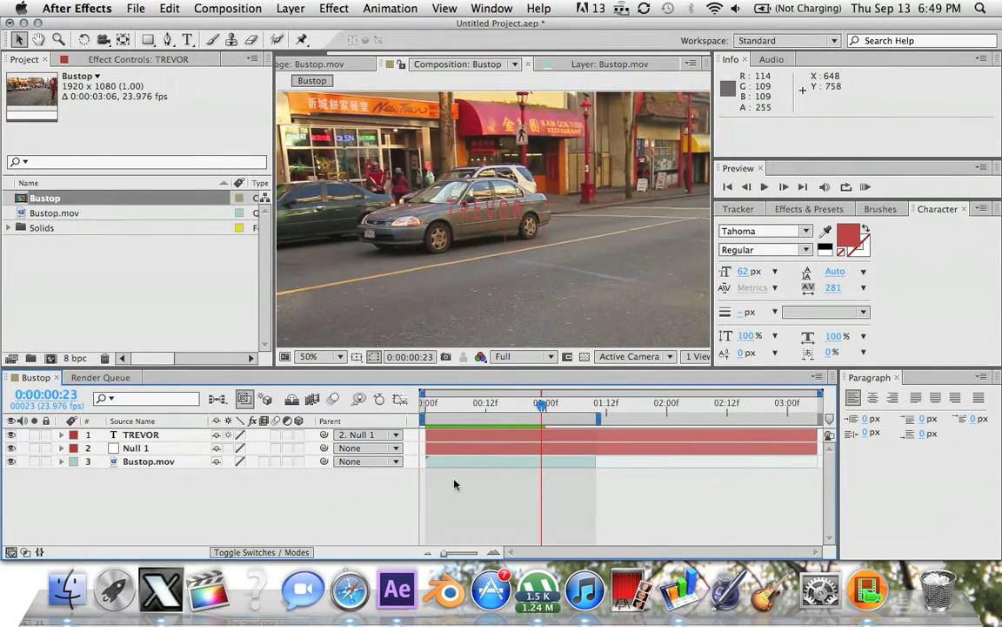
left_click(424, 406)
key("space")
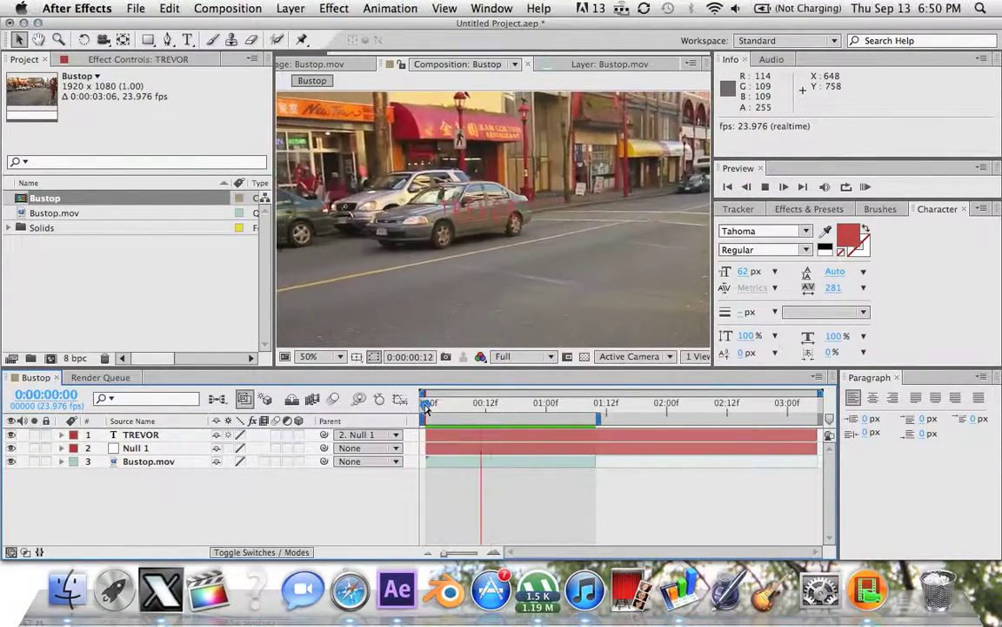
key("space")
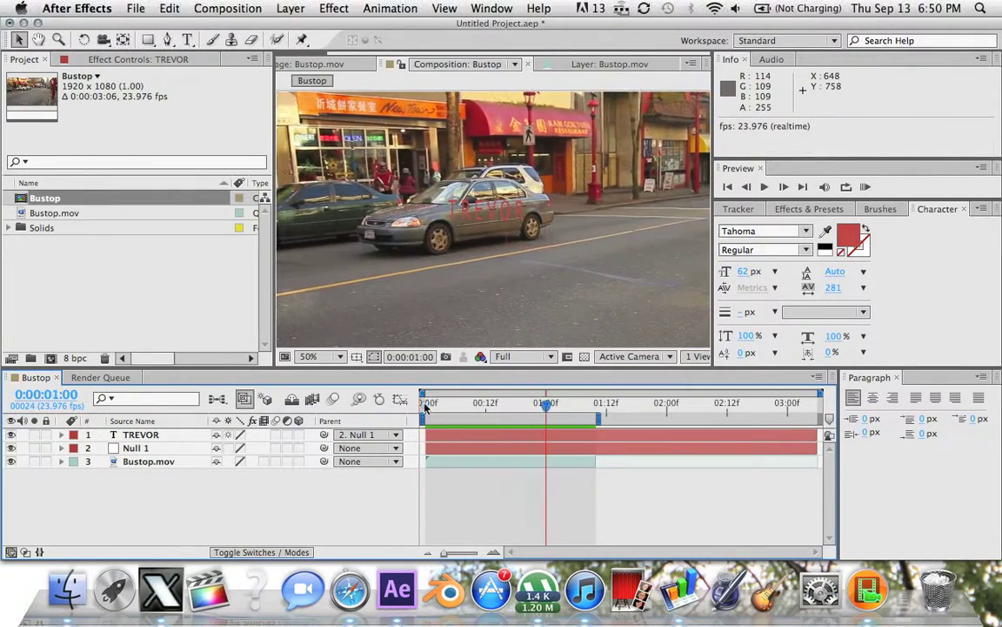
left_click(868, 596)
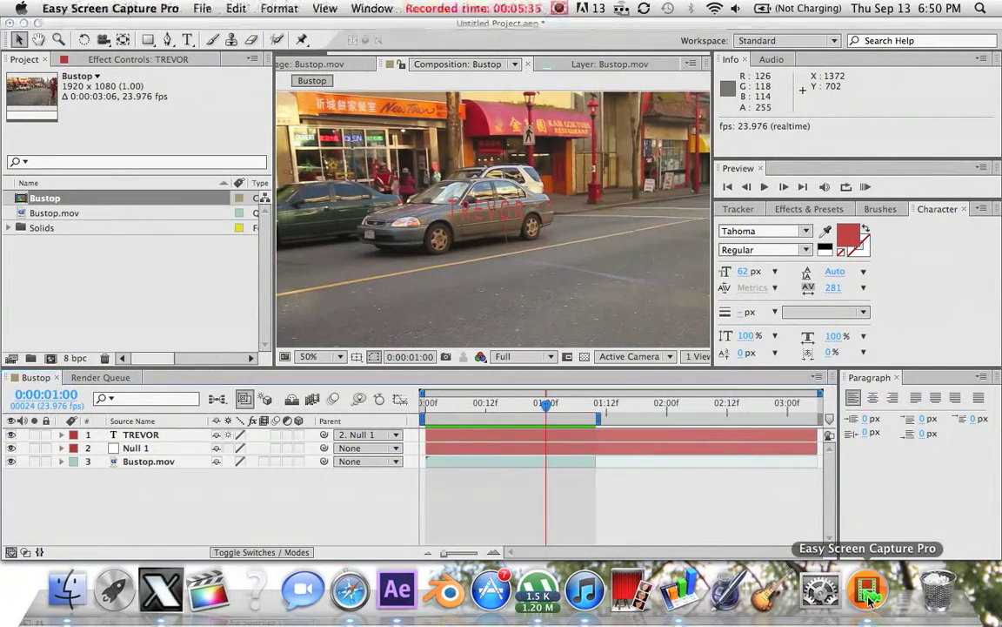
left_click(561, 13)
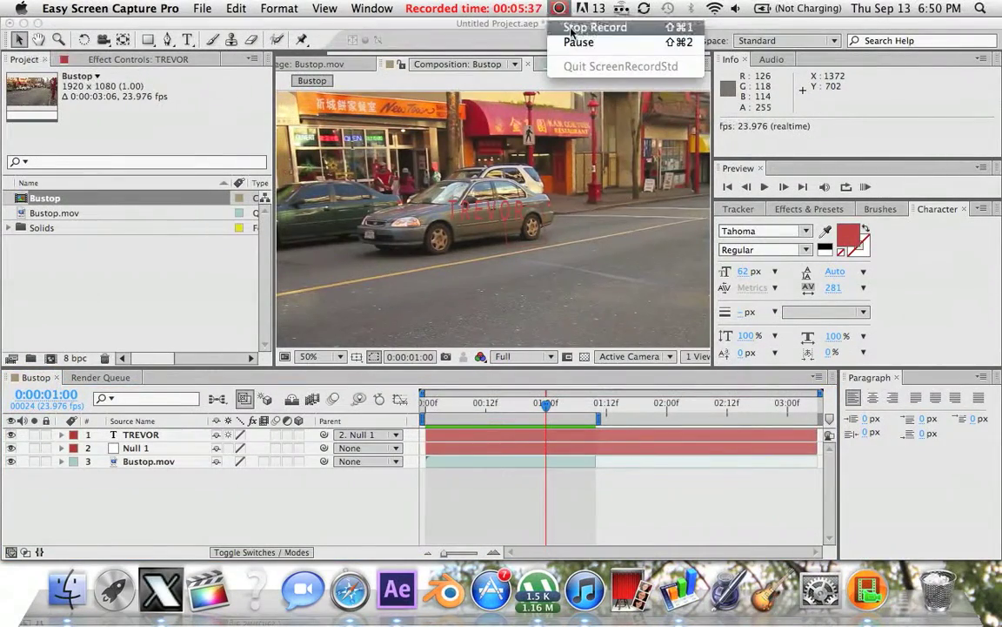